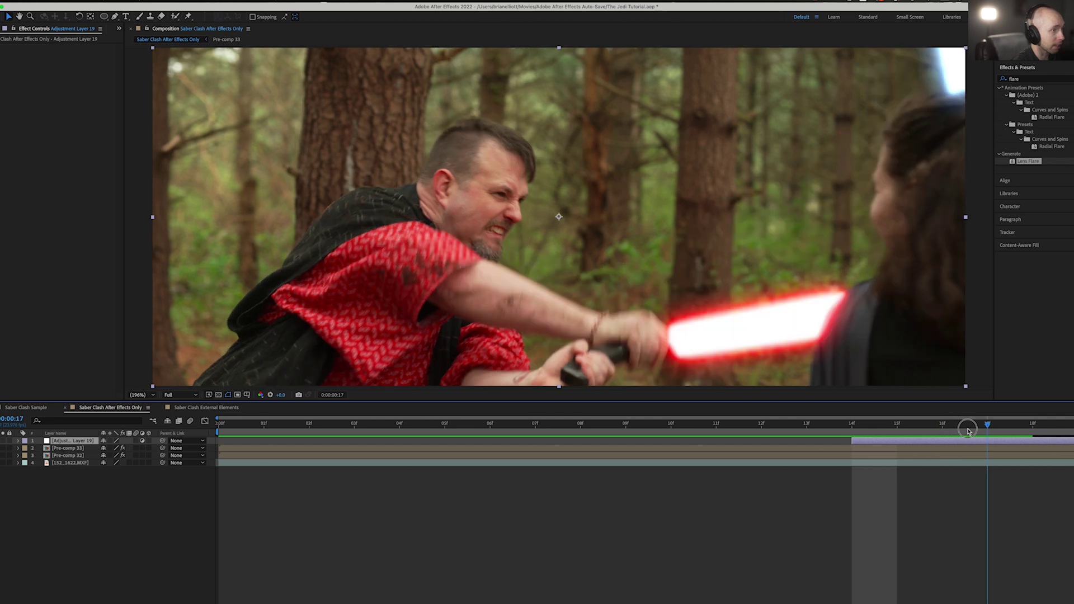
# Trim the adjustment layer to end at frame 17 and apply the Lens Flare effect to it at frame 14.
pyautogui.moveTo(1069, 440); pyautogui.dragTo(987, 440)
pyautogui.click(852, 433)
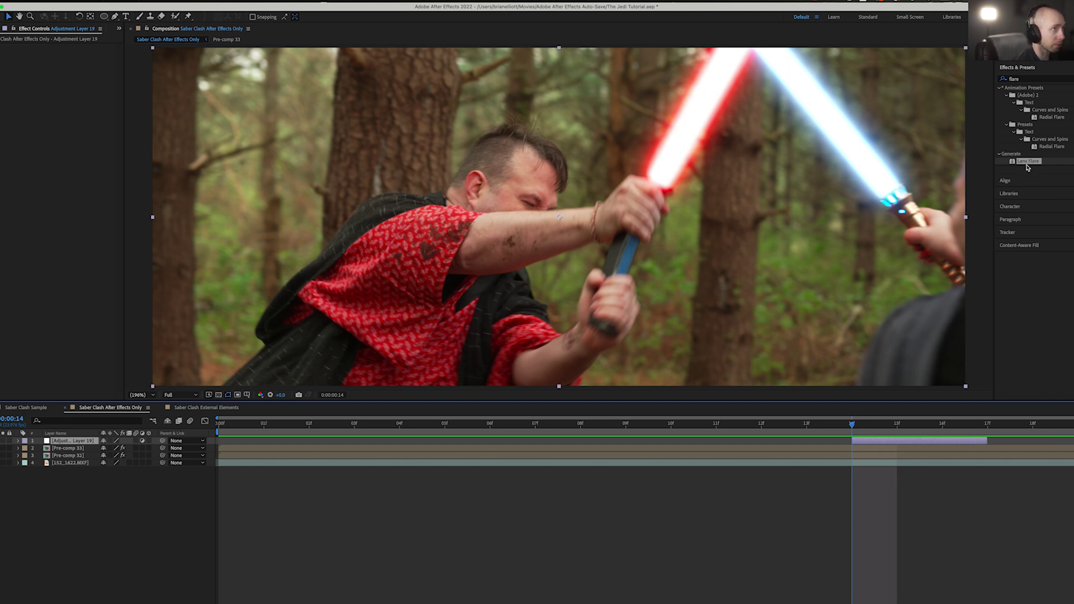
pyautogui.moveTo(1026, 165); pyautogui.dragTo(865, 443)
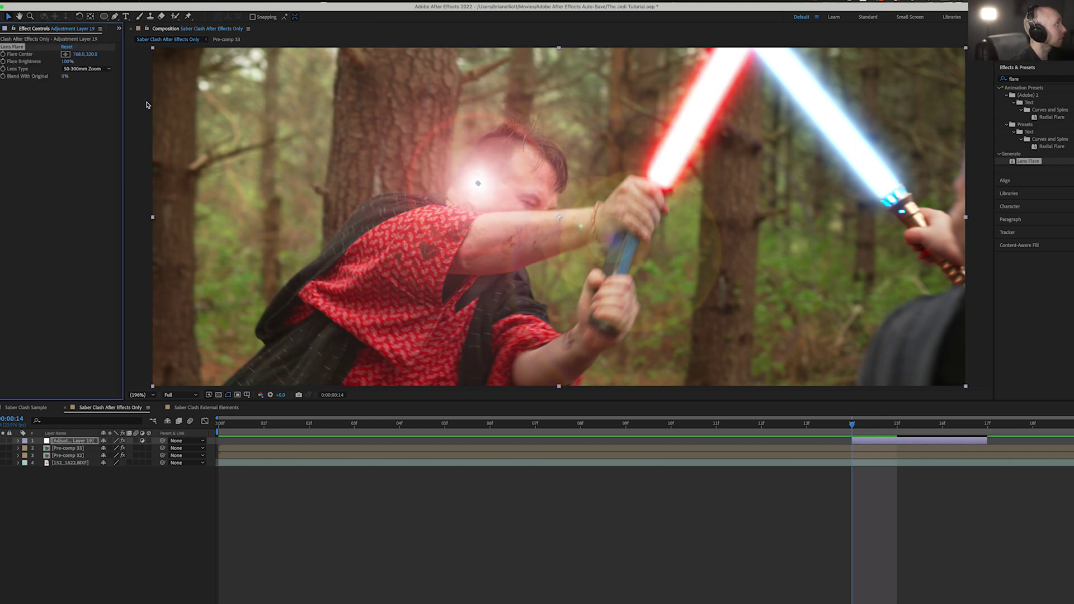
# Set the flare's lens type to 105mm Prime and place its center where the two saber blades cross.
pyautogui.click(83, 69)
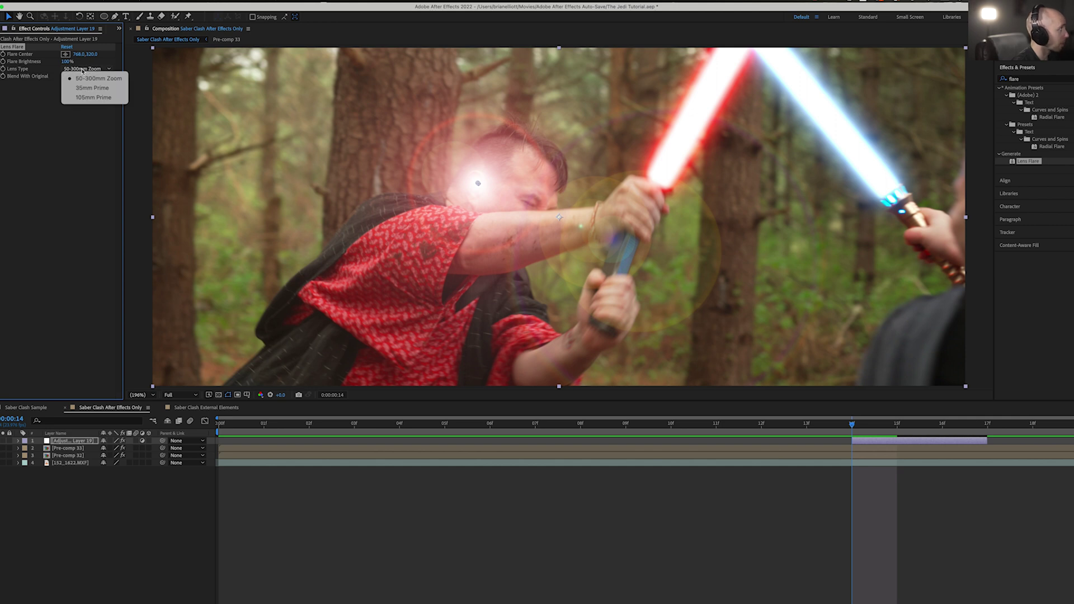
pyautogui.click(94, 99)
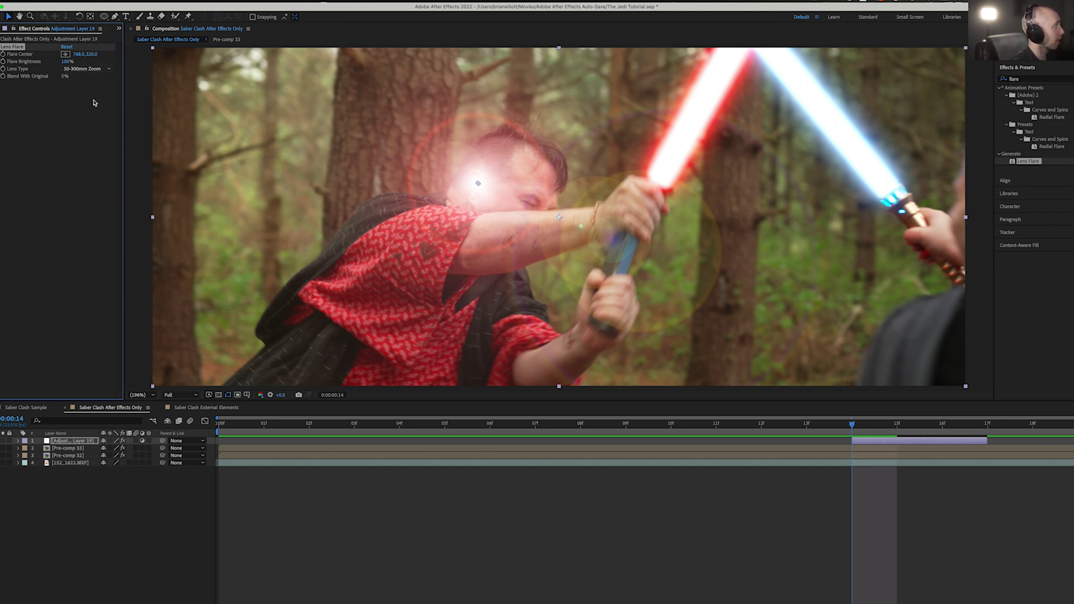
pyautogui.moveTo(478, 186); pyautogui.dragTo(753, 61)
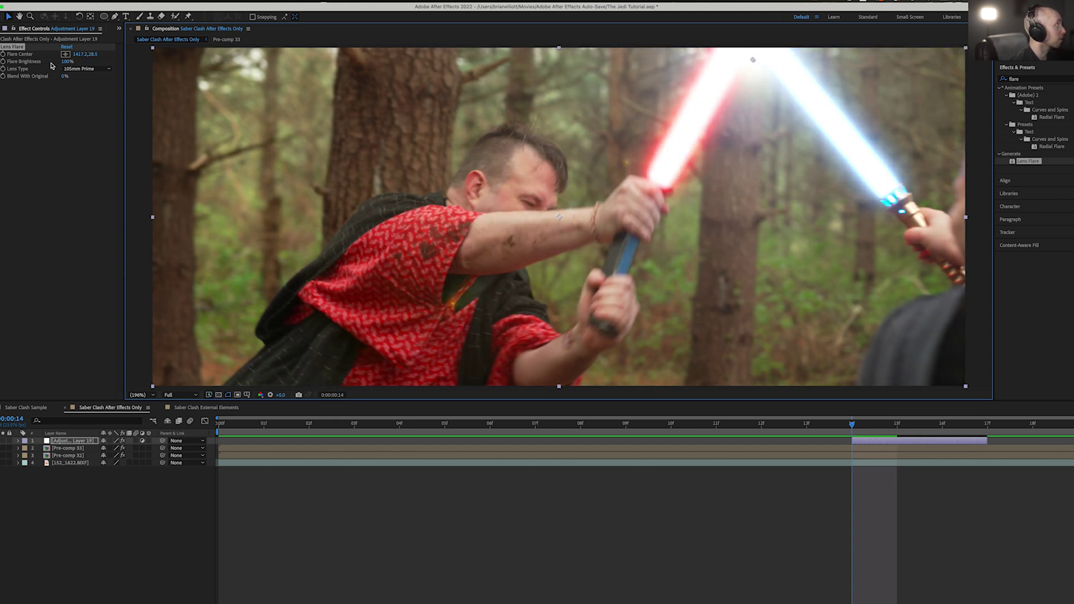
# Turn on keyframing for Flare Center and Flare Brightness at frame 14, with the brightness set to 133%.
pyautogui.click(3, 55)
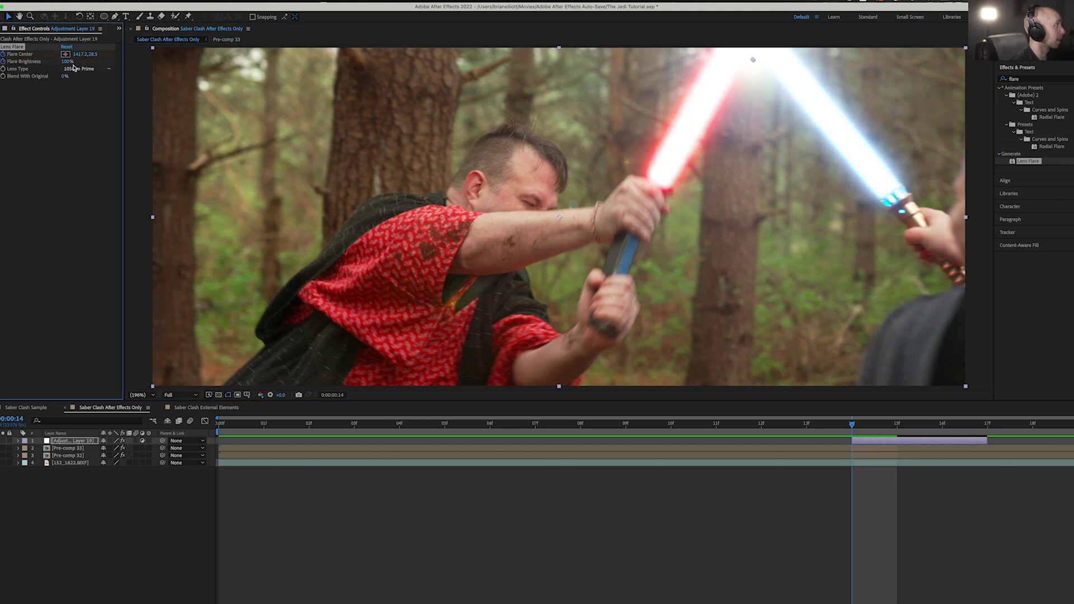
pyautogui.moveTo(65, 64); pyautogui.dragTo(88, 65)
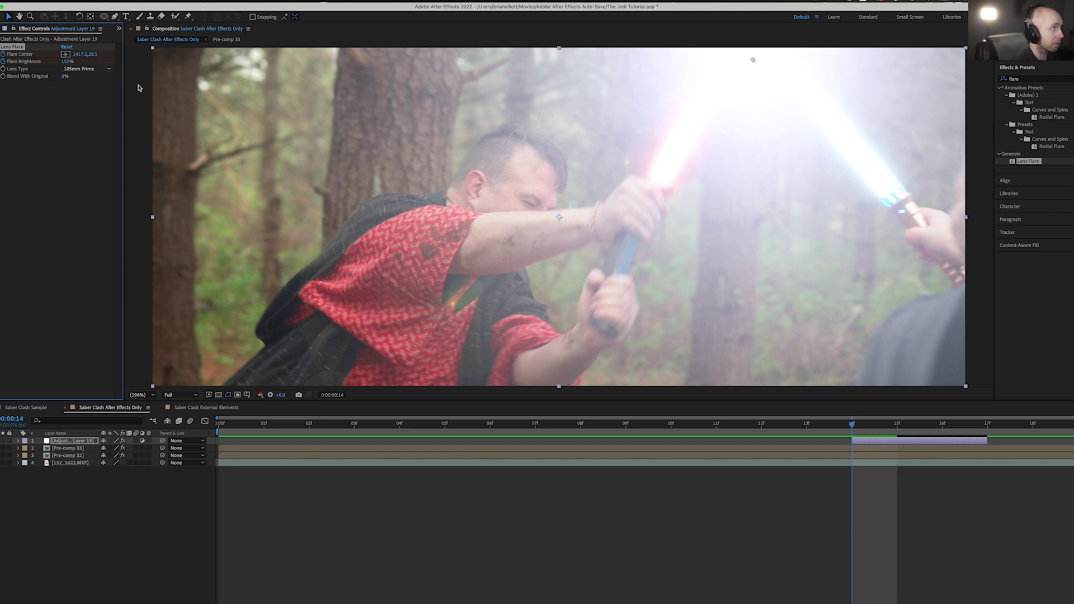
# Move the flare center to follow the blade contact at frames 15 and 16, lowering the brightness to 126% at frame 15.
pyautogui.press('pagedown')
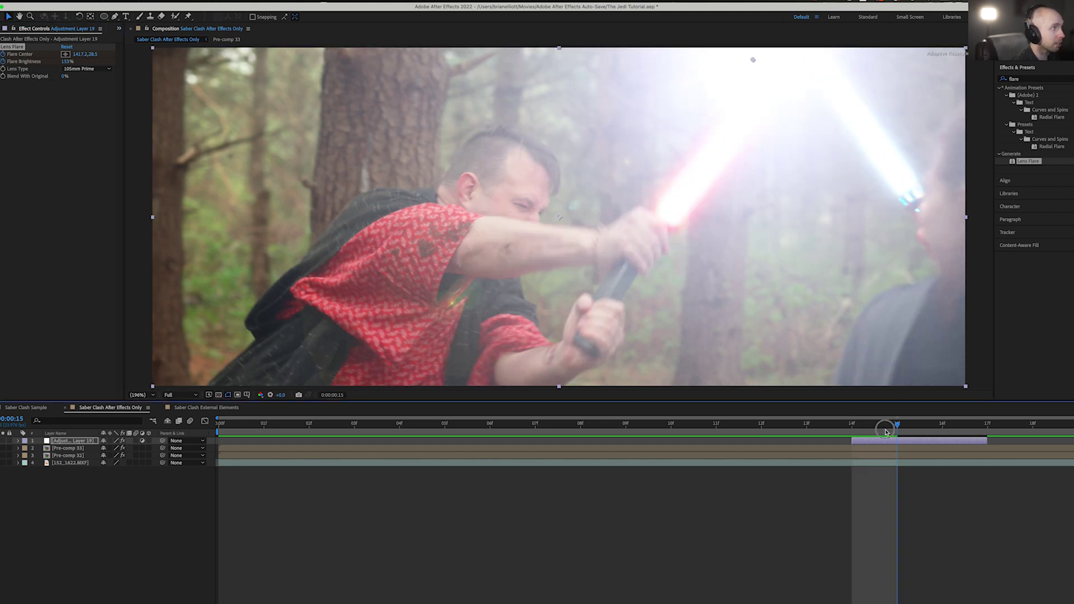
pyautogui.moveTo(69, 62); pyautogui.dragTo(62, 61)
pyautogui.moveTo(754, 60); pyautogui.dragTo(806, 67)
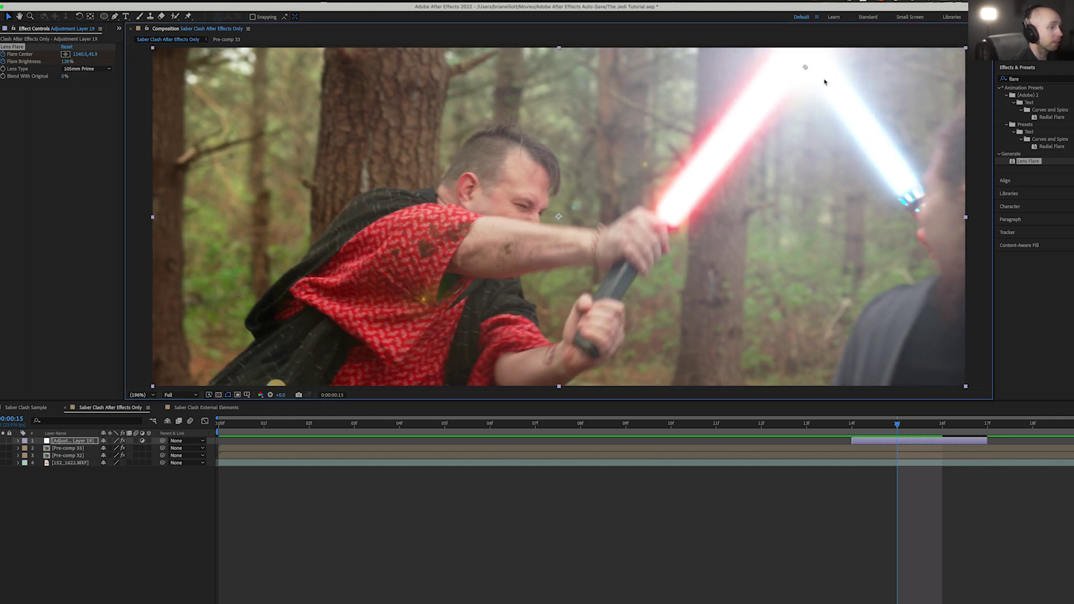
pyautogui.press('pagedown')
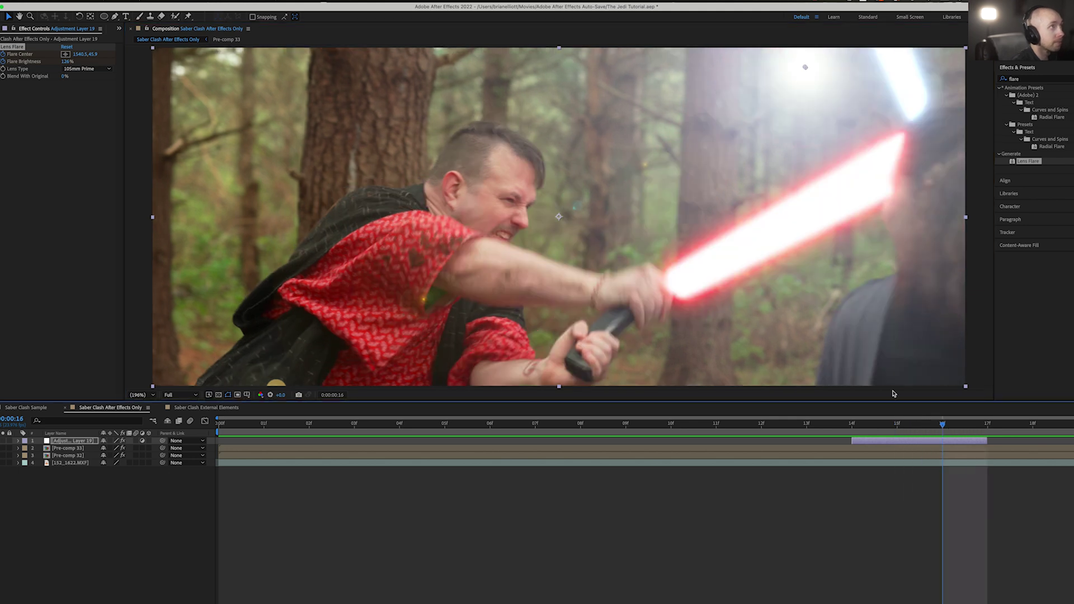
pyautogui.moveTo(807, 69); pyautogui.dragTo(902, 127)
# Preview the animated flare from just before the clash and return to frame 14.
pyautogui.moveTo(945, 425); pyautogui.dragTo(741, 420)
pyautogui.press('space')
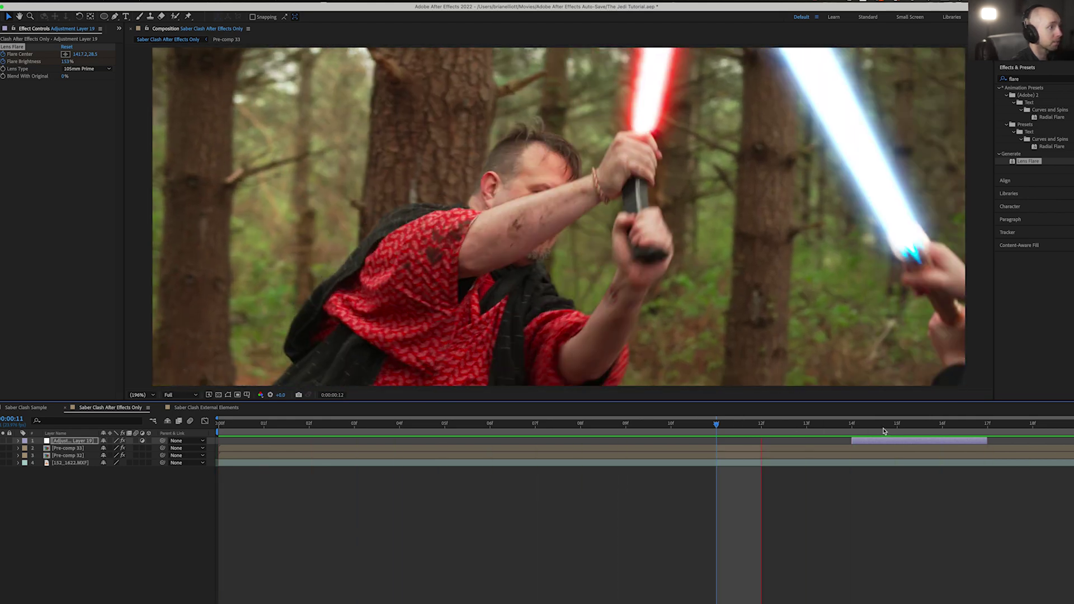
pyautogui.moveTo(806, 426); pyautogui.dragTo(883, 428)
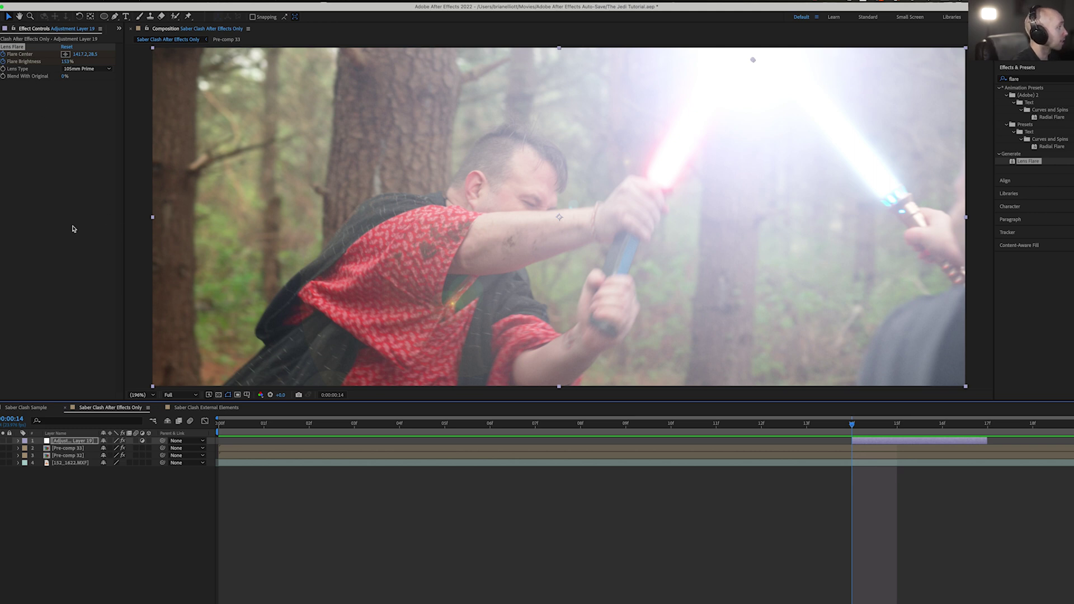
# Hide the flare layer and add a second adjustment layer spanning frames 14 to 17.
pyautogui.click(3, 440)
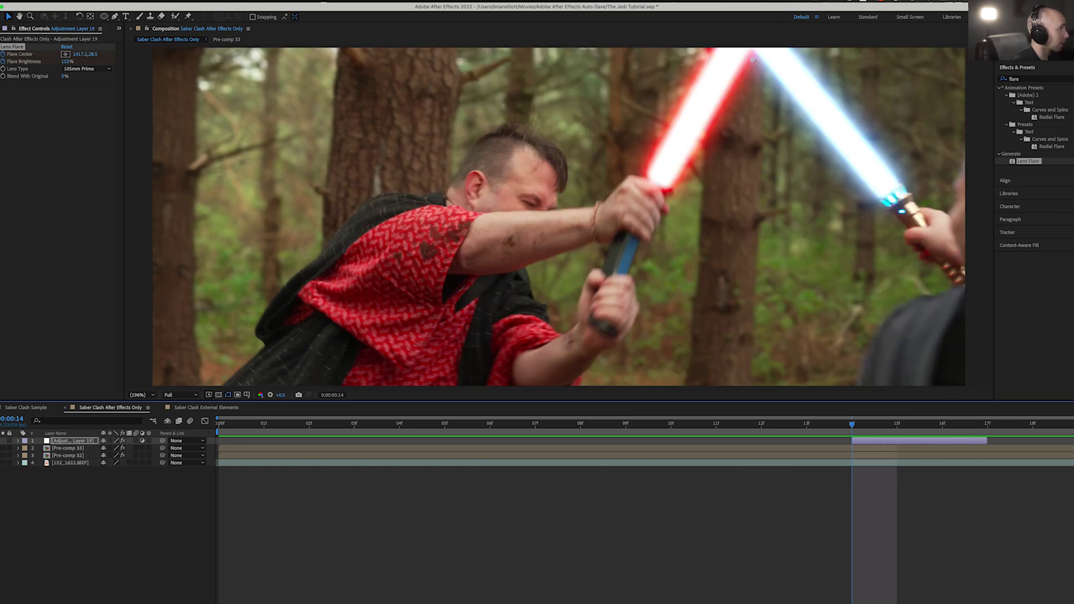
pyautogui.click(150, 4)
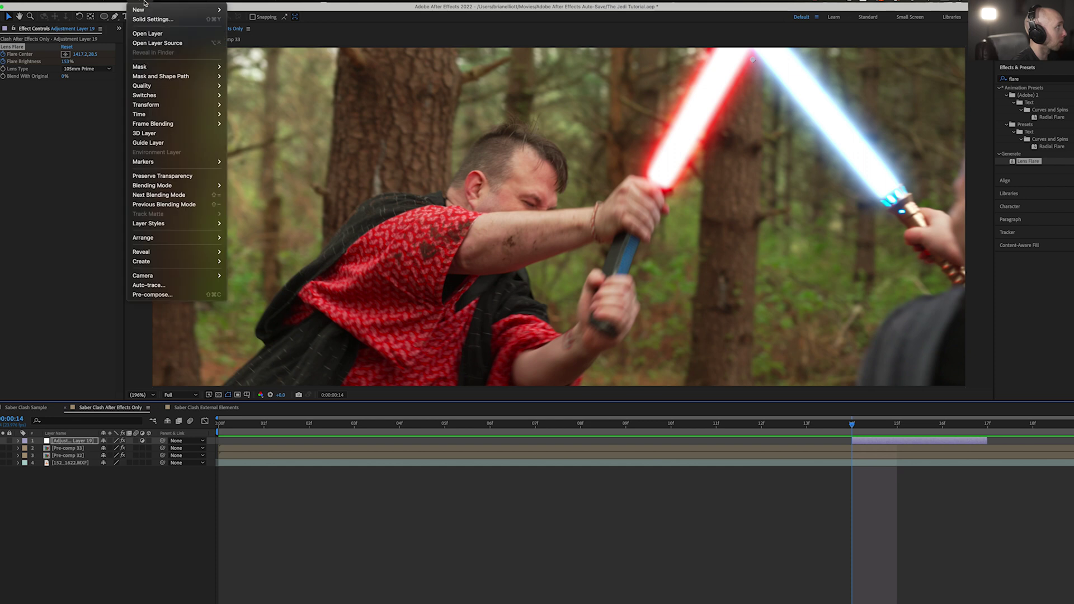
pyautogui.moveTo(179, 10)
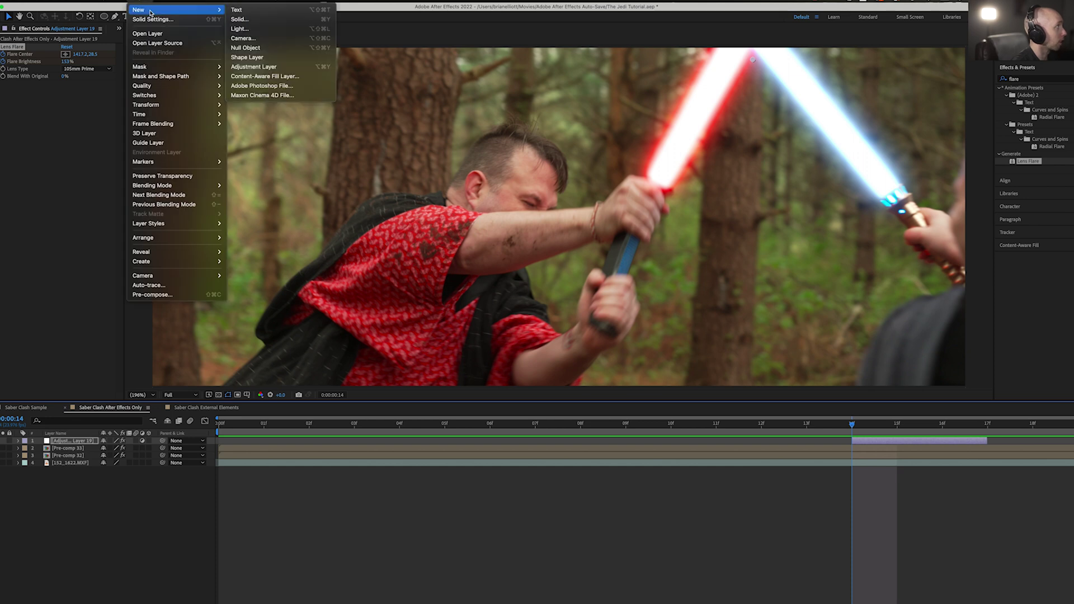
pyautogui.click(289, 68)
pyautogui.moveTo(387, 441); pyautogui.dragTo(987, 442)
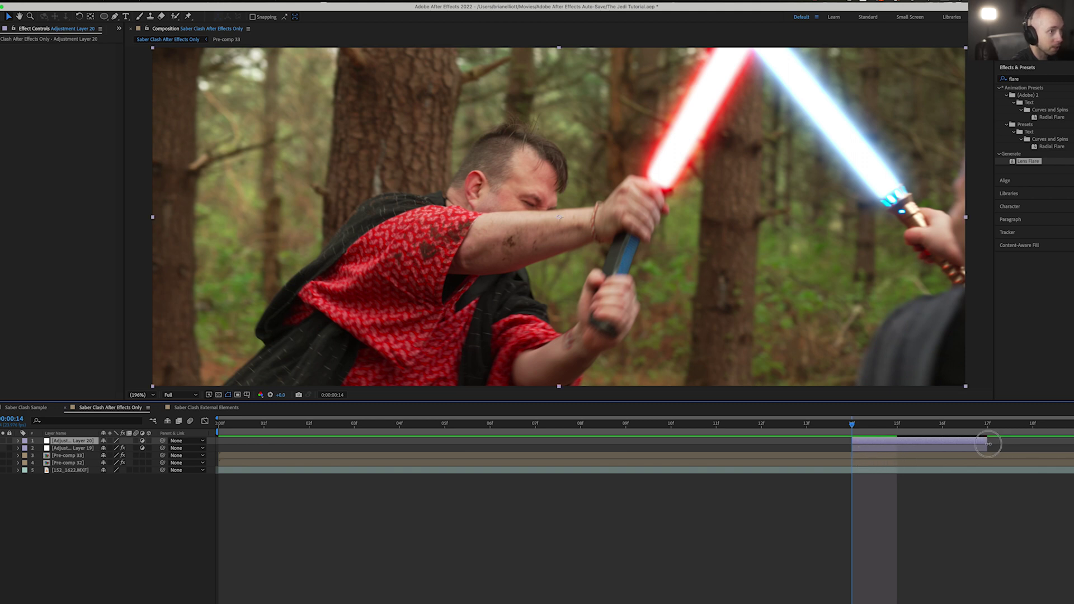
# Find the Brightness & Contrast effect, apply it to the new adjustment layer and set Brightness to 150.
pyautogui.click(1024, 79)
pyautogui.write('birhgt')
pyautogui.press('BackSpace')
pyautogui.press('BackSpace')
pyautogui.press('BackSpace')
pyautogui.press('BackSpace')
pyautogui.press('BackSpace')
pyautogui.write('right')
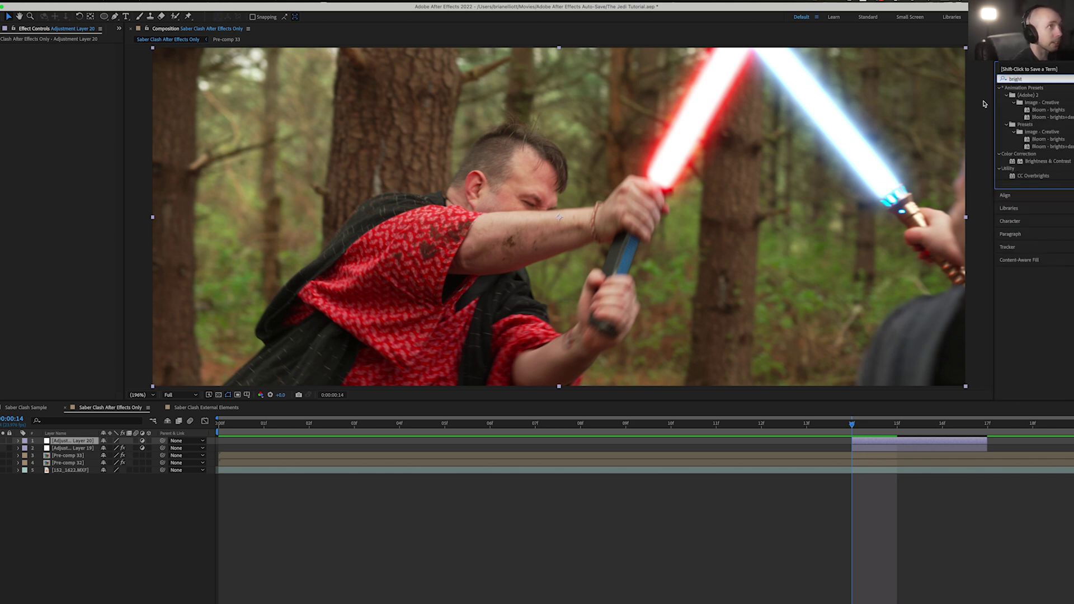
pyautogui.moveTo(1043, 162); pyautogui.dragTo(875, 442)
pyautogui.moveTo(65, 58); pyautogui.dragTo(152, 53)
# Draw a large elliptical mask around the area beneath the blade crossing and feather it by 303 pixels.
pyautogui.click(104, 16)
pyautogui.click(575, 54)
pyautogui.moveTo(575, 54); pyautogui.dragTo(933, 360)
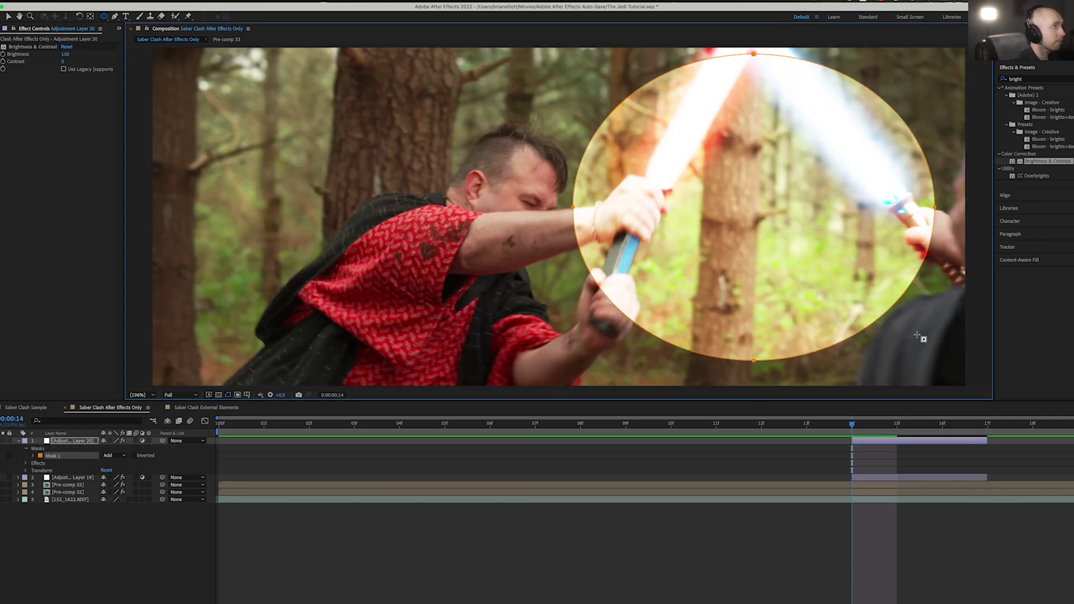
pyautogui.press('f')
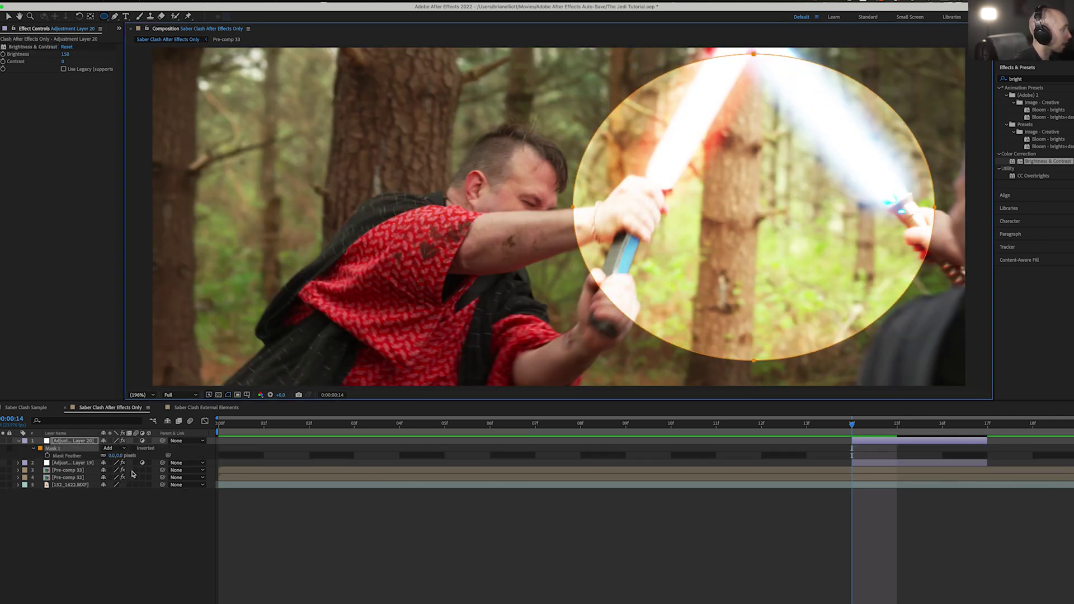
pyautogui.moveTo(121, 457); pyautogui.dragTo(241, 454)
# Move the large elliptical mask up so that it surrounds the point where the blades cross.
pyautogui.click(49, 451)
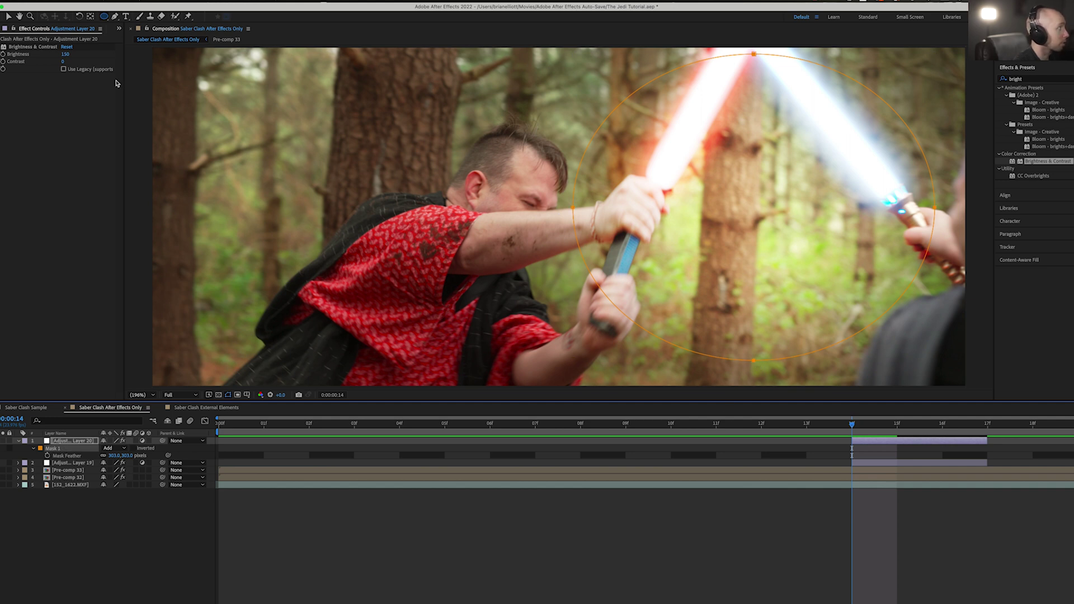
pyautogui.click(8, 17)
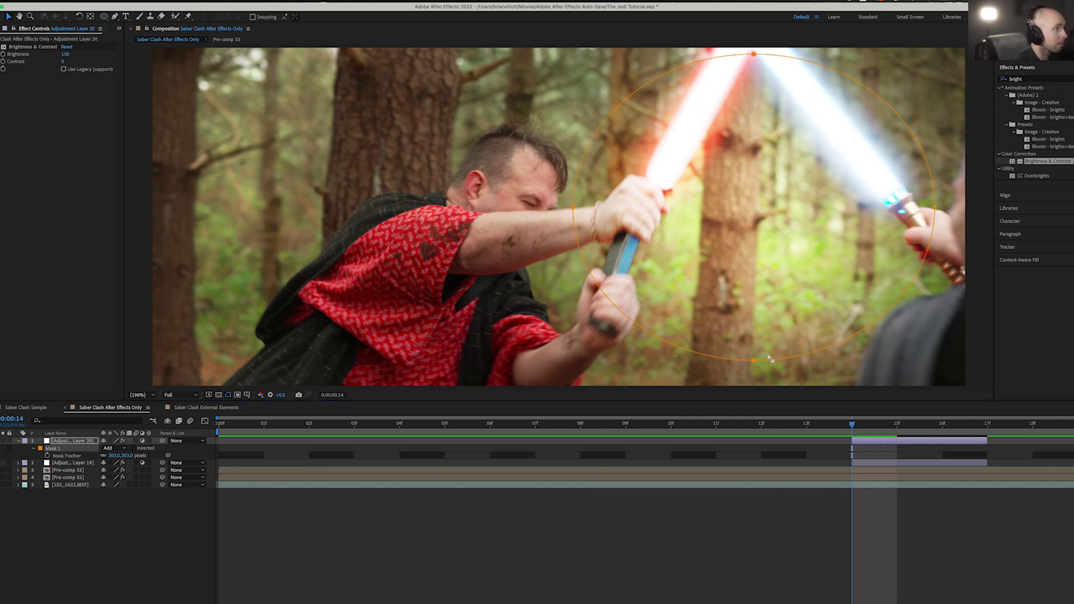
pyautogui.moveTo(755, 362); pyautogui.dragTo(745, 232)
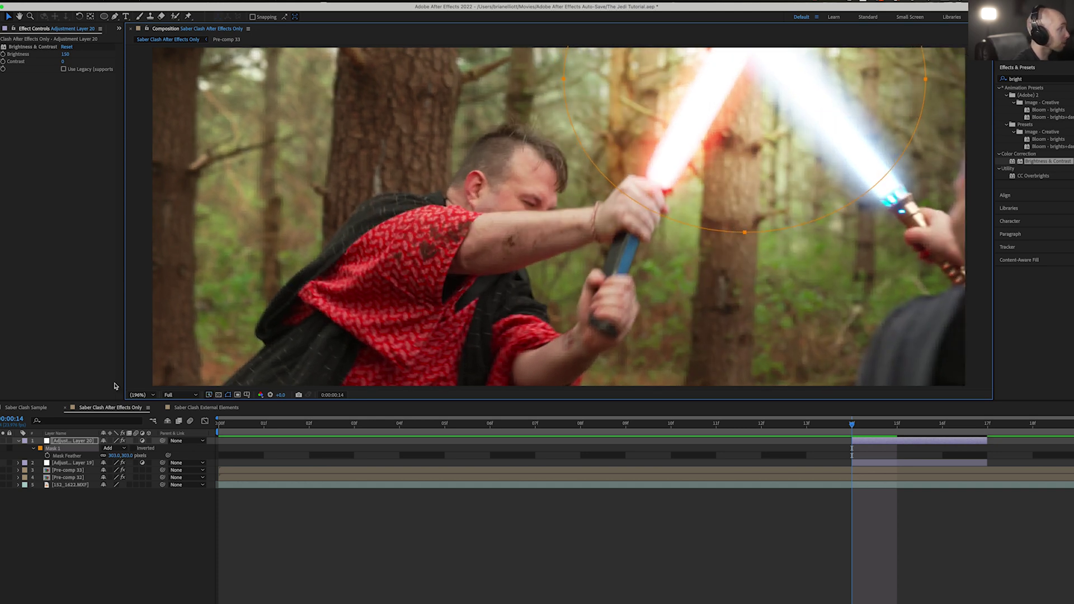
# Add a third adjustment layer and trim it to span frames 14 to 17.
pyautogui.click(132, 1)
pyautogui.moveTo(168, 10)
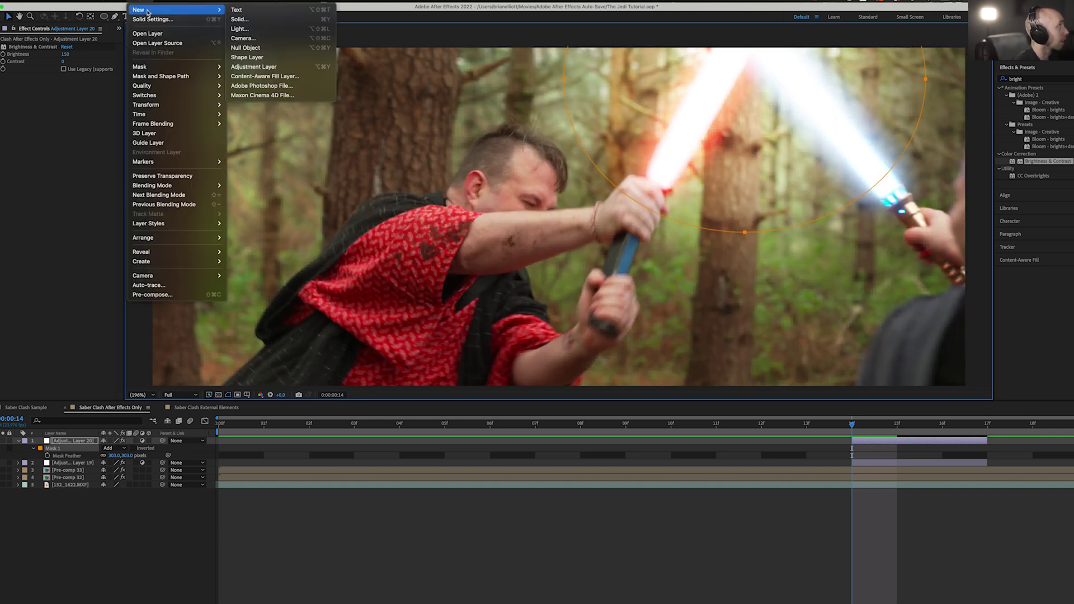
pyautogui.click(253, 66)
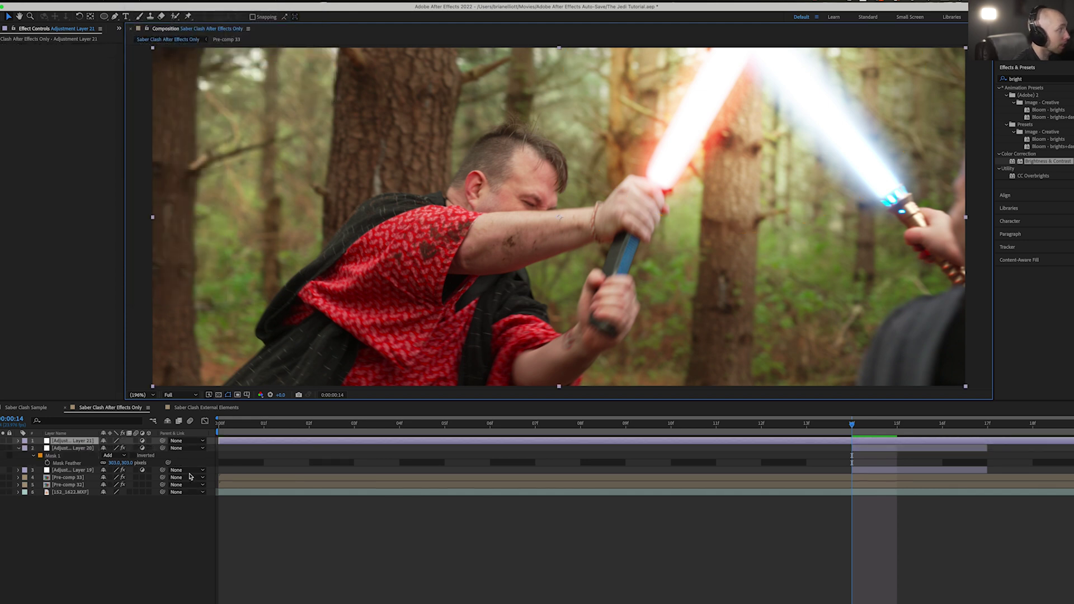
pyautogui.moveTo(218, 440); pyautogui.dragTo(848, 446)
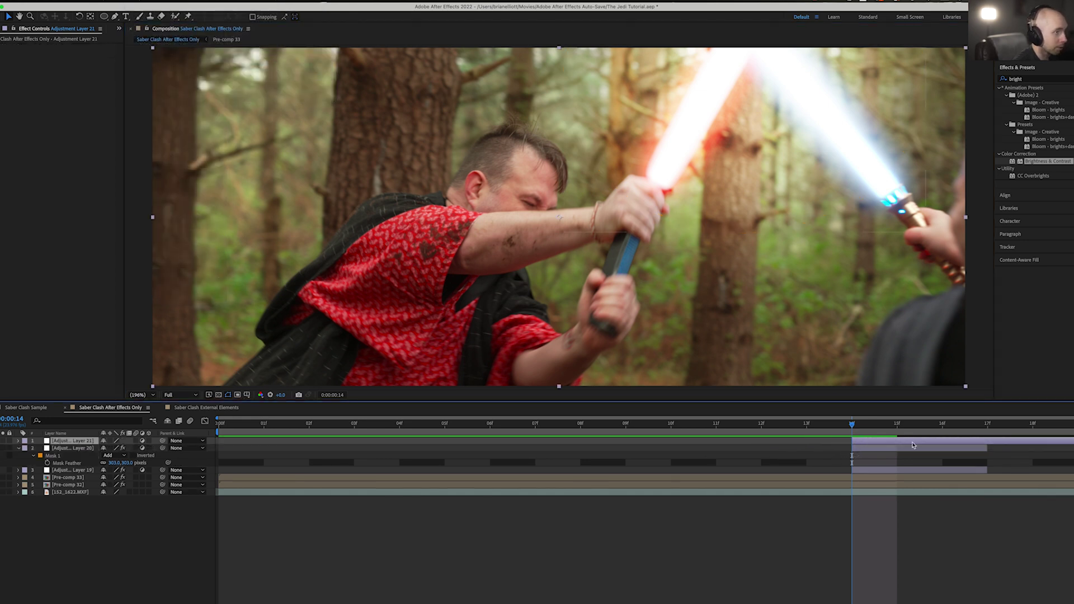
pyautogui.moveTo(1069, 441); pyautogui.dragTo(987, 445)
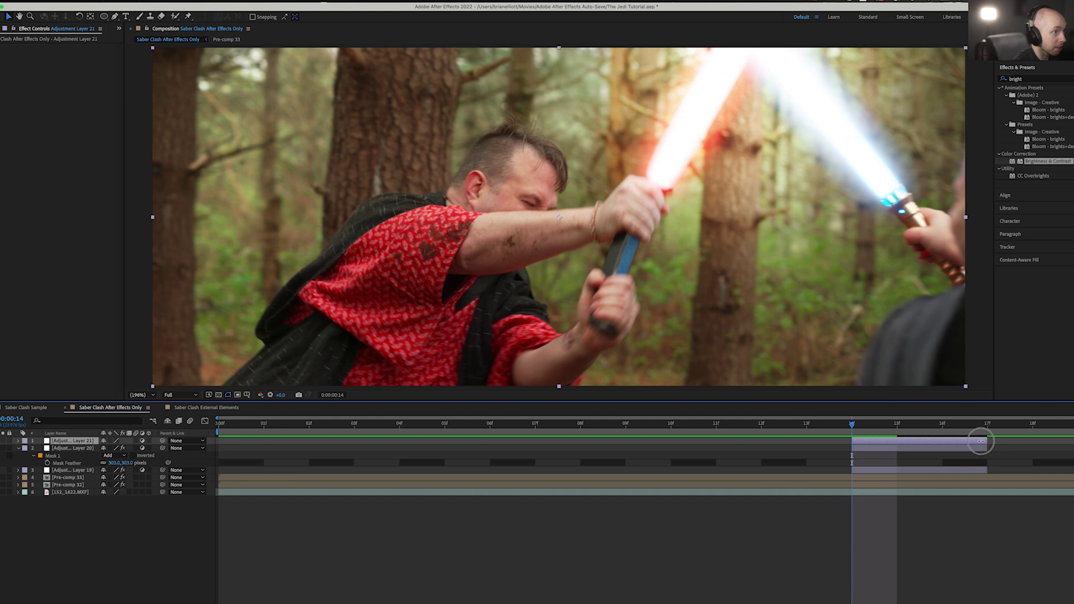
# Apply Brightness & Contrast to the third adjustment layer with Brightness 150, limited by a small elliptical mask near the blade crossing.
pyautogui.moveTo(1025, 160); pyautogui.dragTo(907, 443)
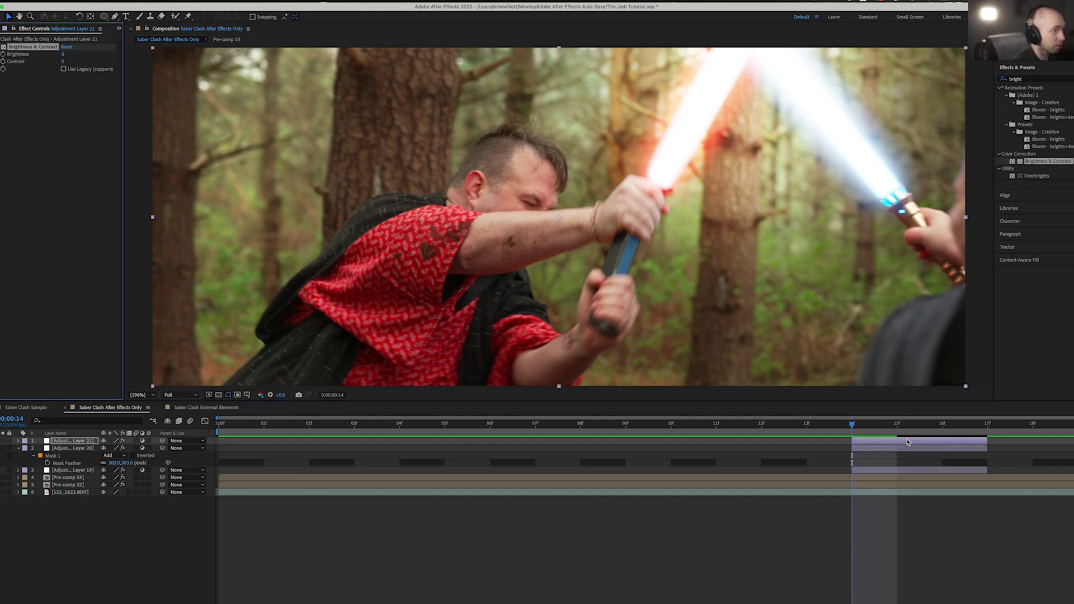
pyautogui.click(105, 17)
pyautogui.moveTo(673, 73); pyautogui.dragTo(787, 169)
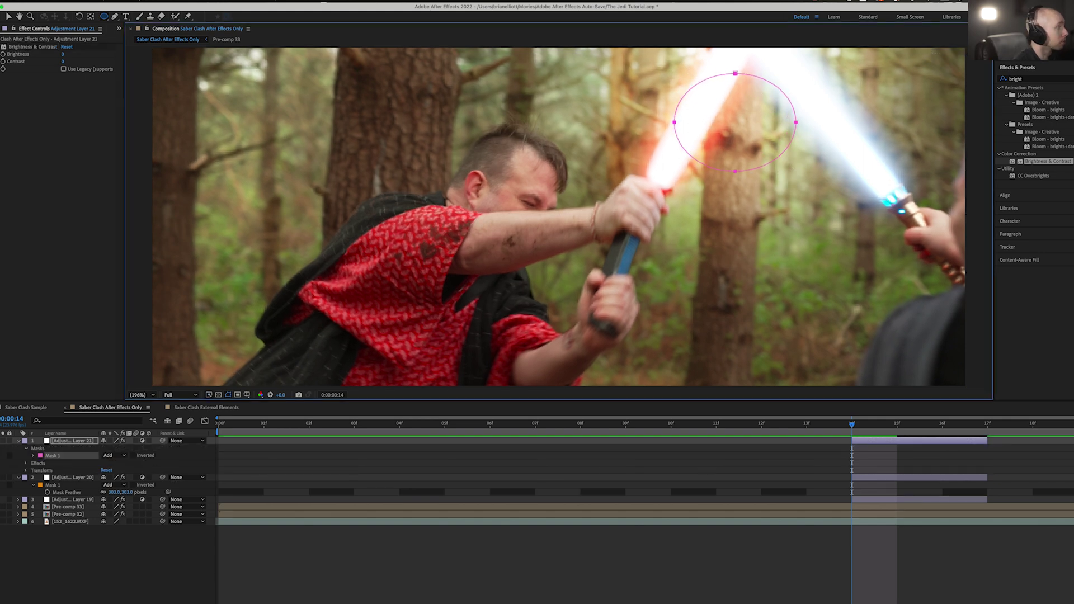
pyautogui.moveTo(63, 54); pyautogui.dragTo(155, 52)
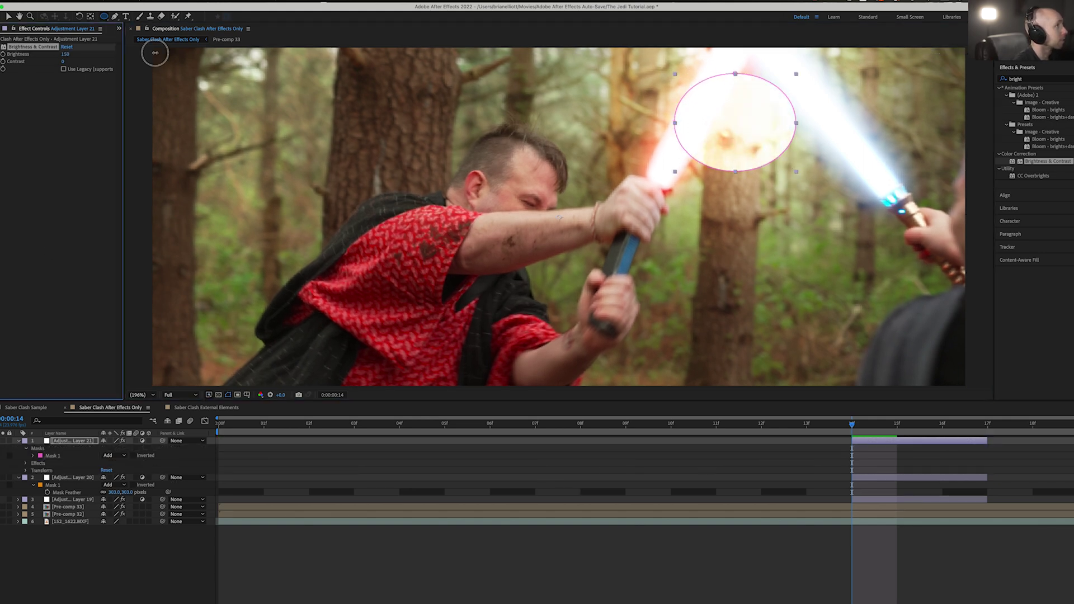
# Feather the small elliptical mask by 67 pixels.
pyautogui.click(76, 442)
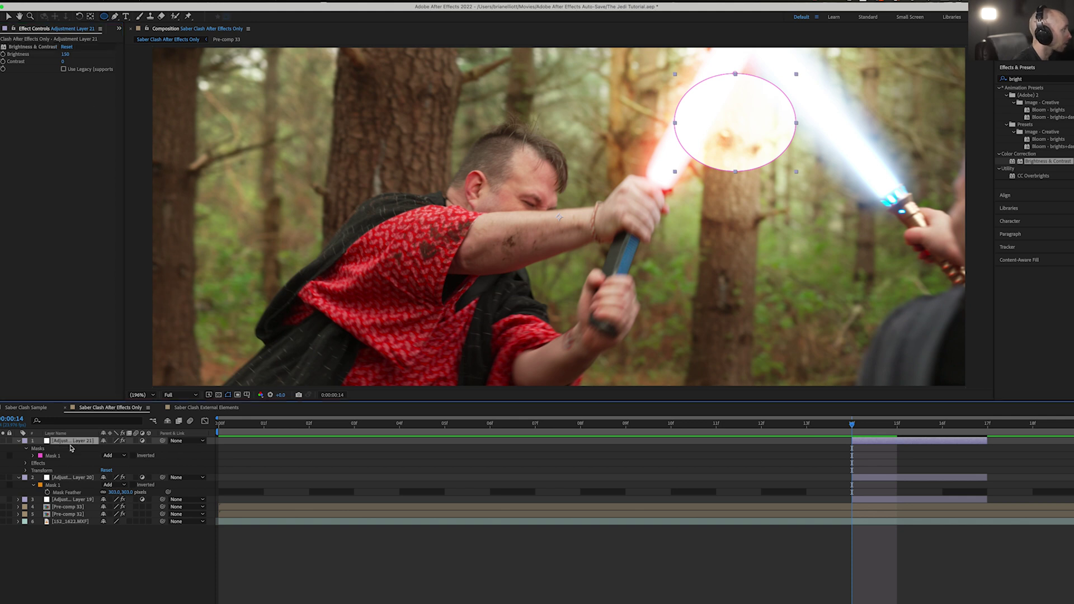
pyautogui.press('f')
pyautogui.moveTo(116, 455); pyautogui.dragTo(147, 455)
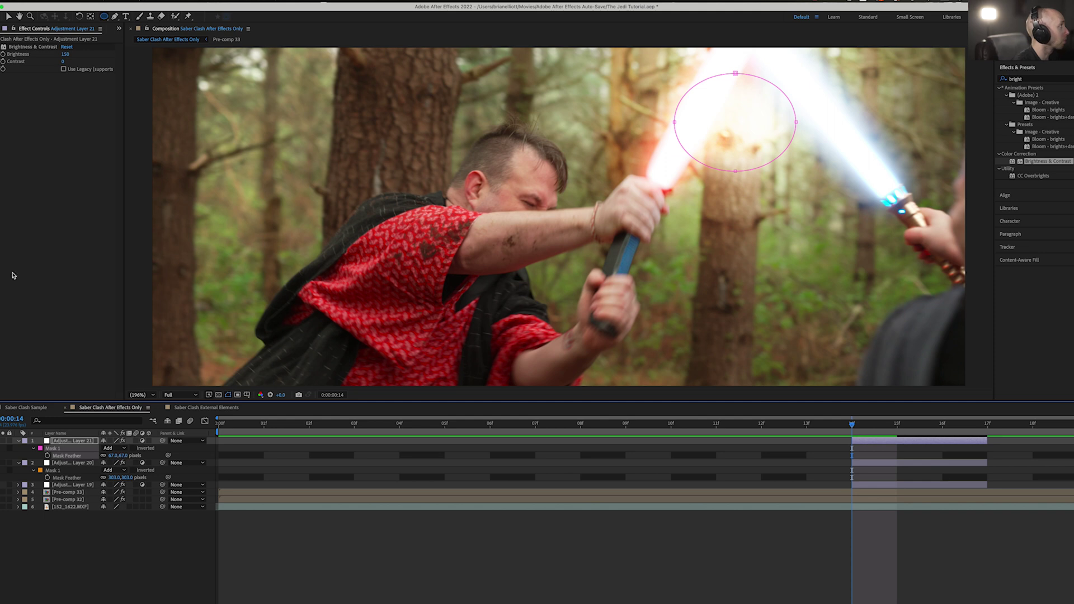
# Move the small elliptical mask up onto the point where the two blades meet.
pyautogui.click(8, 16)
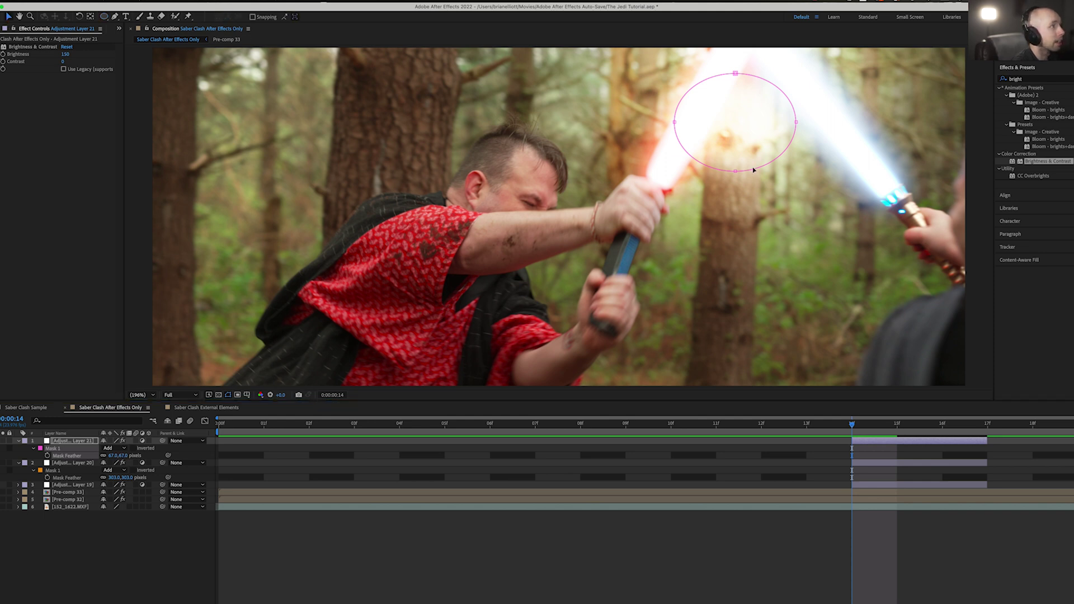
pyautogui.click(67, 449)
pyautogui.moveTo(737, 174); pyautogui.dragTo(755, 127)
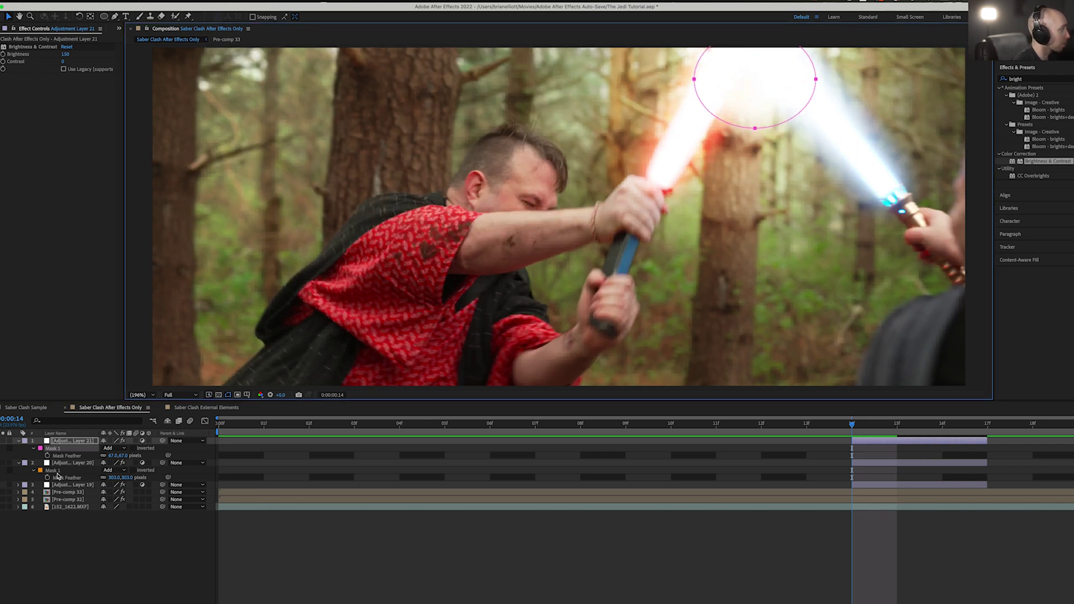
# Turn on Mask Path keyframing for the small elliptical mask at frame 14.
pyautogui.click(62, 449)
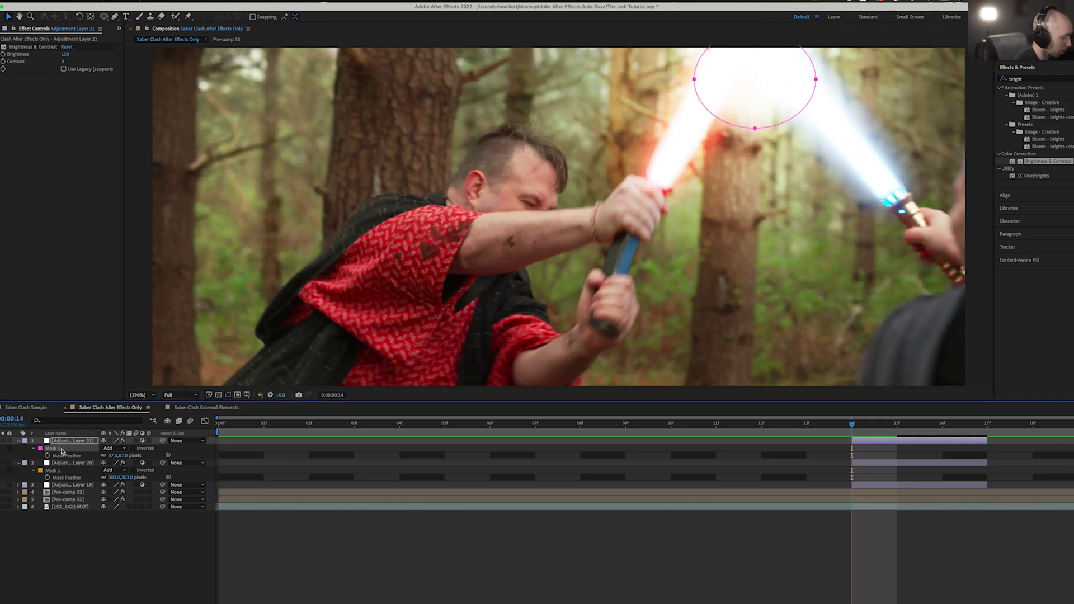
pyautogui.press('m')
pyautogui.click(48, 455)
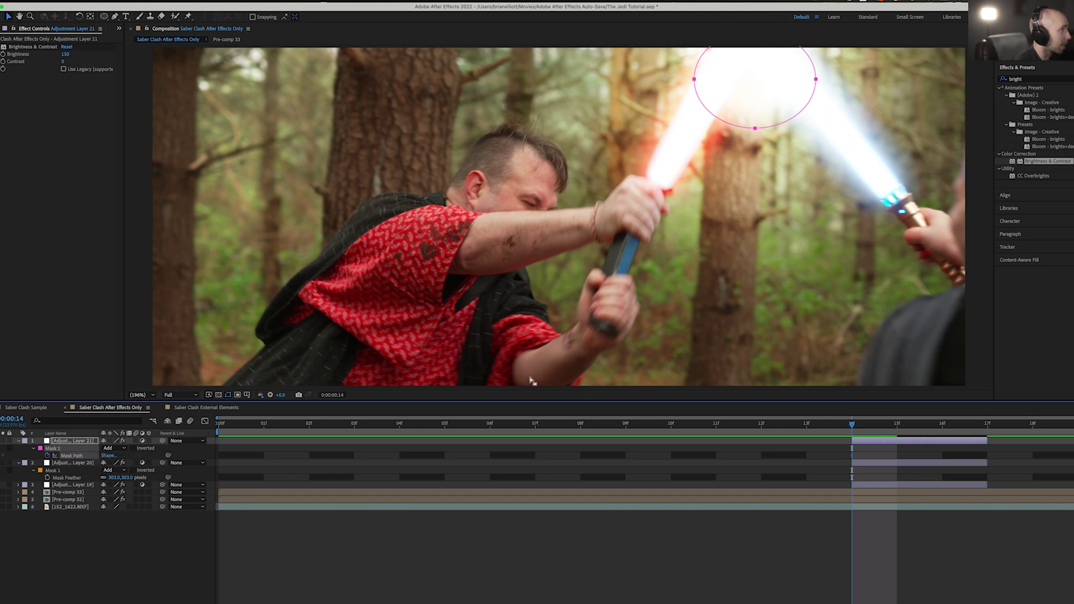
# Keyframe the small elliptical mask to follow the point where the blades meet at frames 15 and 16.
pyautogui.click(877, 425)
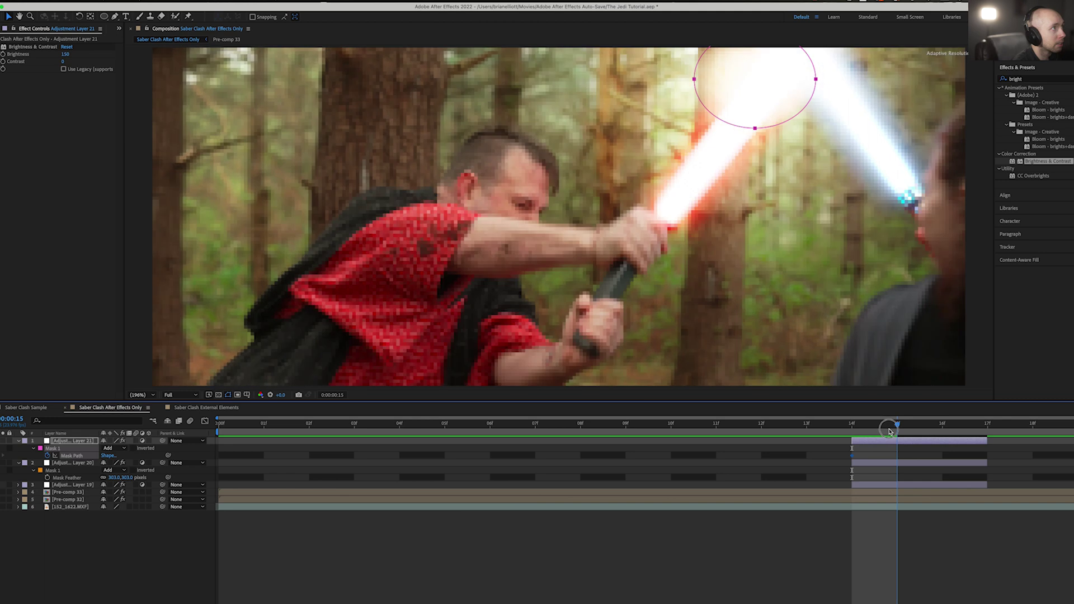
pyautogui.moveTo(752, 125); pyautogui.dragTo(805, 125)
pyautogui.click(923, 425)
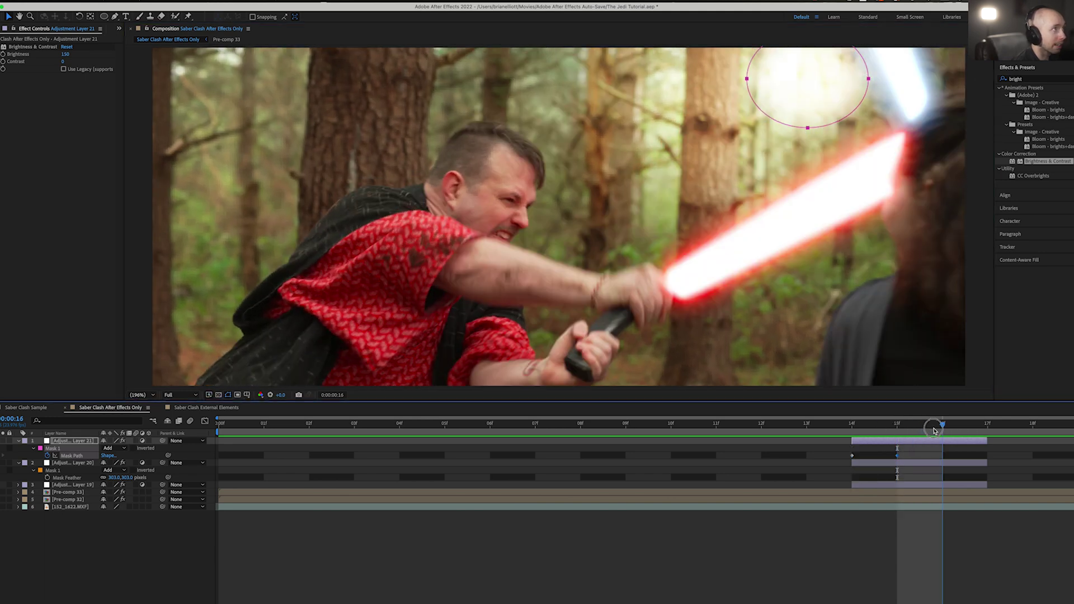
pyautogui.moveTo(810, 130); pyautogui.dragTo(891, 169)
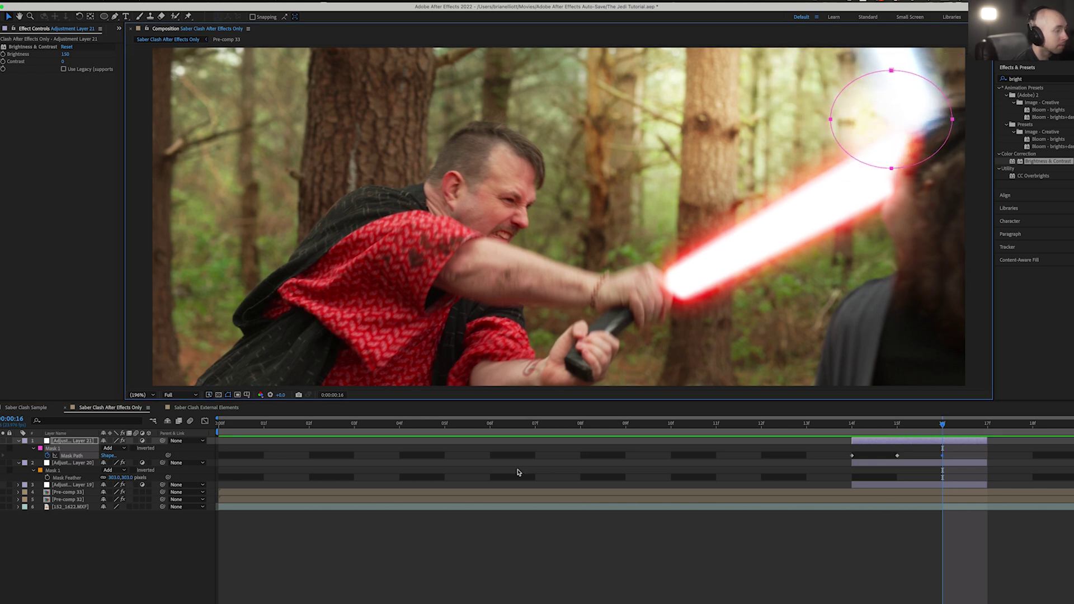
# Animate the Mask Path of the larger mask on Adjustment Layer 20, centring it on the clash at frames 16, 15 and 14.
pyautogui.click(65, 475)
pyautogui.press('m')
pyautogui.click(47, 478)
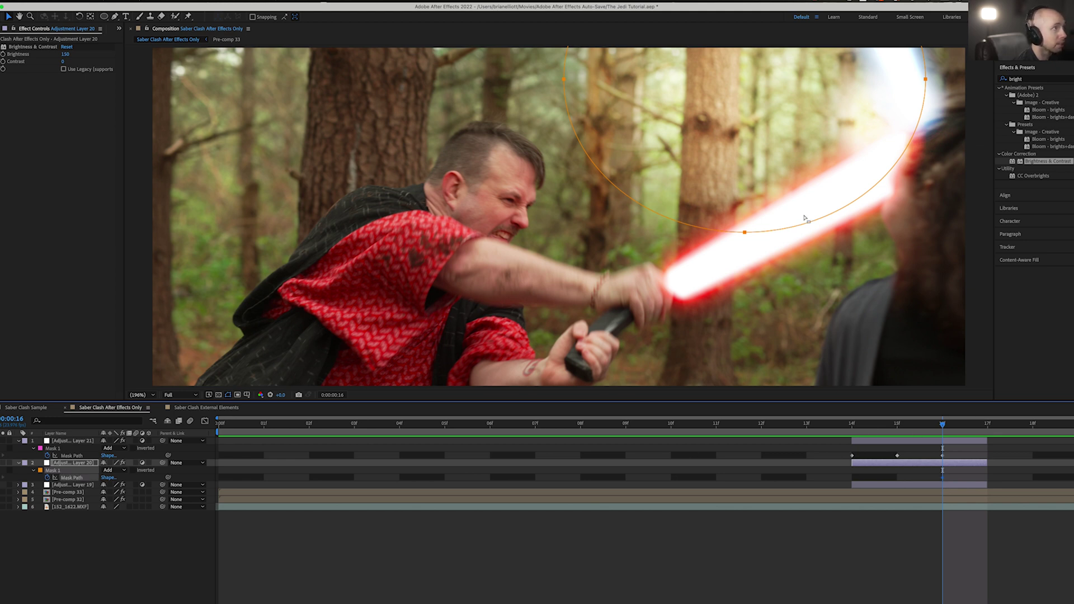
pyautogui.moveTo(745, 236); pyautogui.dragTo(854, 265)
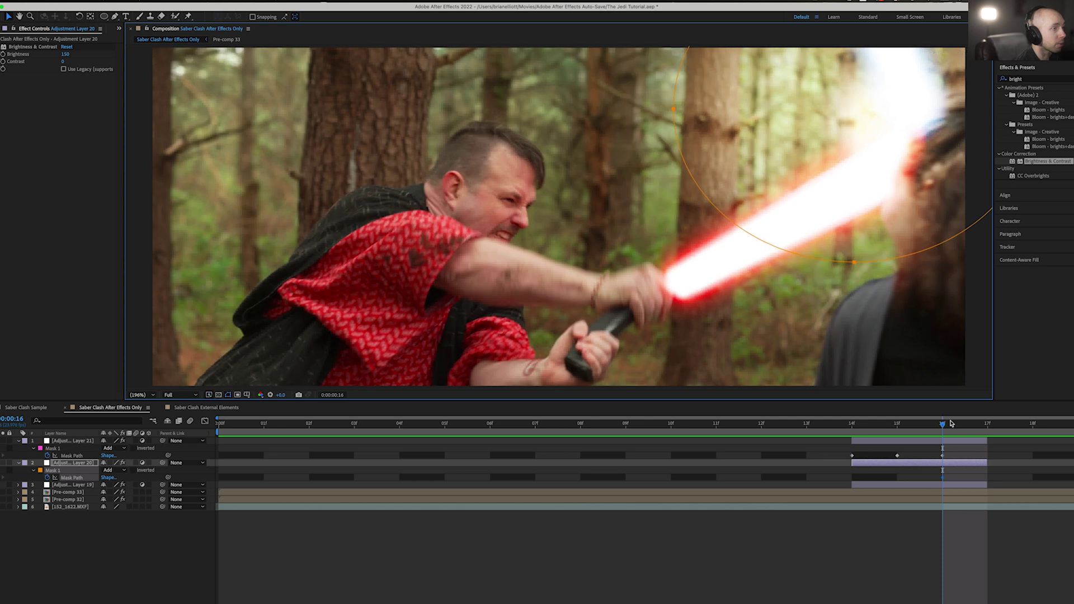
pyautogui.click(897, 426)
pyautogui.moveTo(858, 263); pyautogui.dragTo(794, 214)
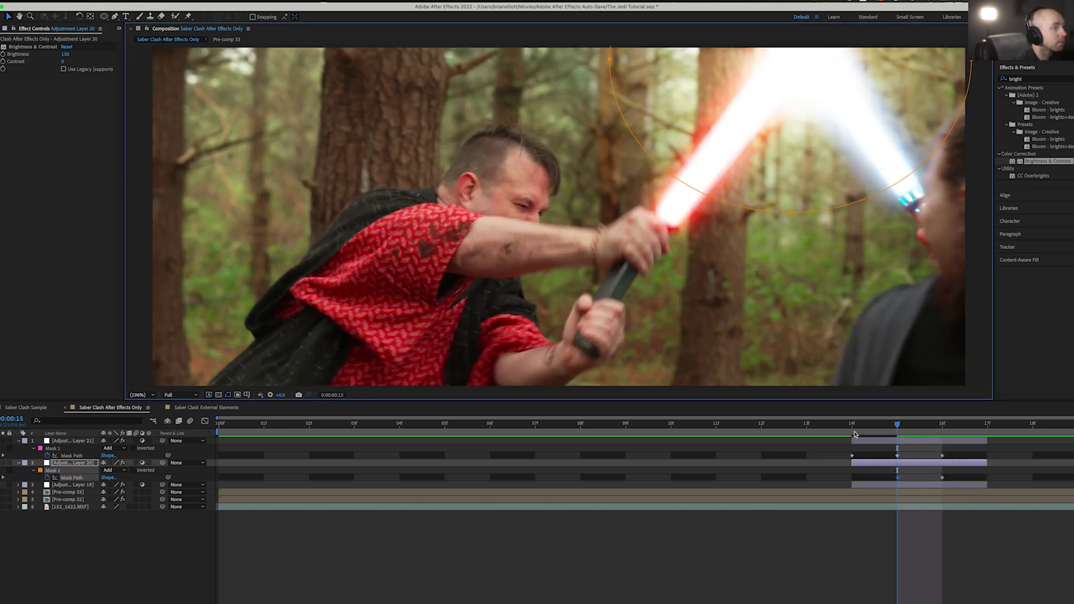
pyautogui.click(854, 434)
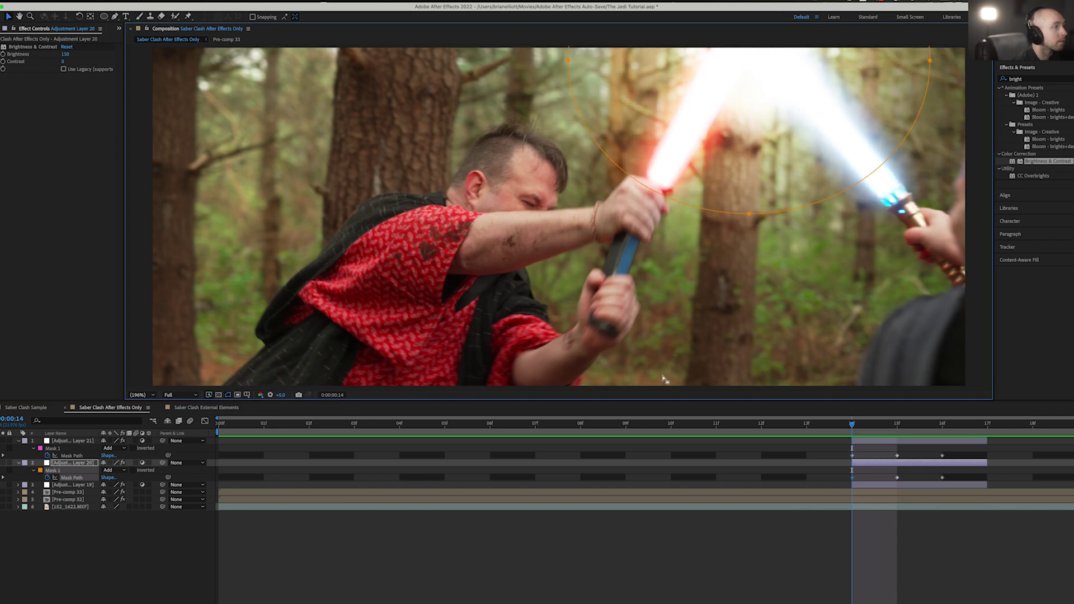
# Play back the composition from frame 10 to review the animated clash flash.
pyautogui.click(669, 426)
pyautogui.press('space')
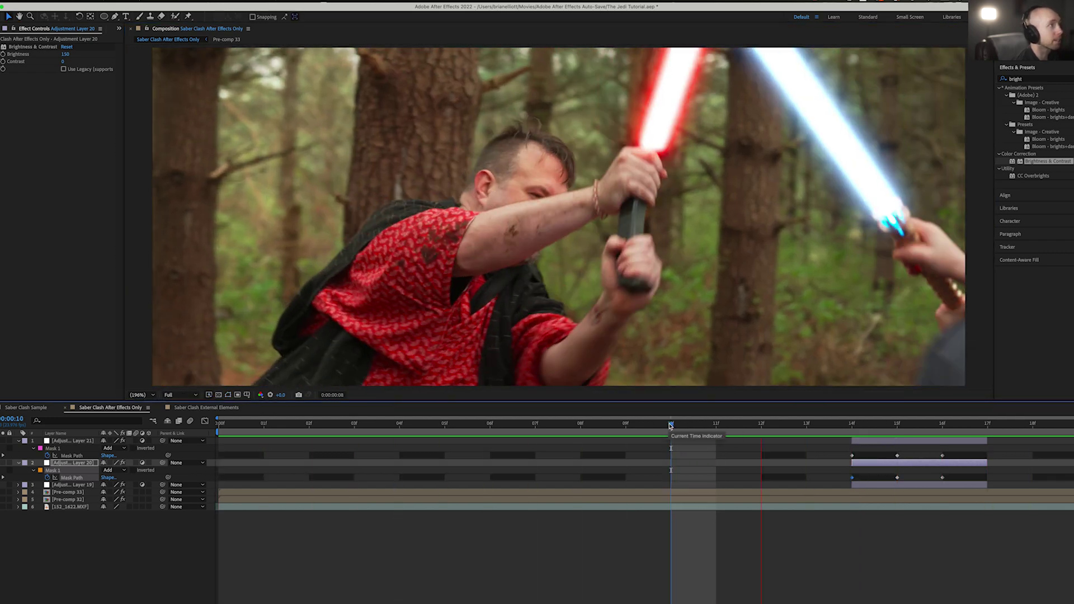
pyautogui.press('space')
pyautogui.press('F2')
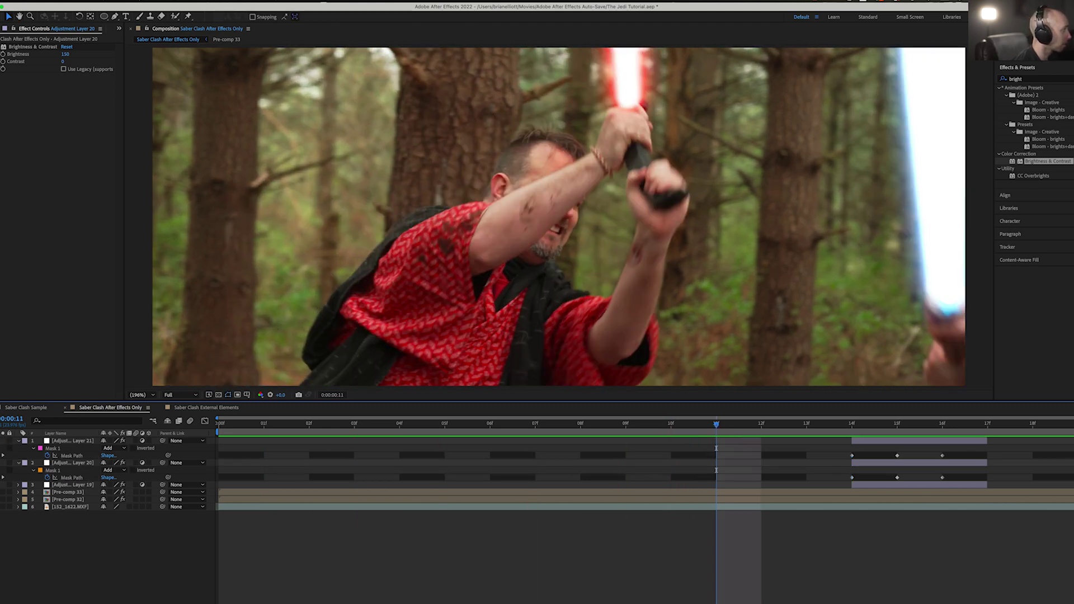
pyautogui.press('space')
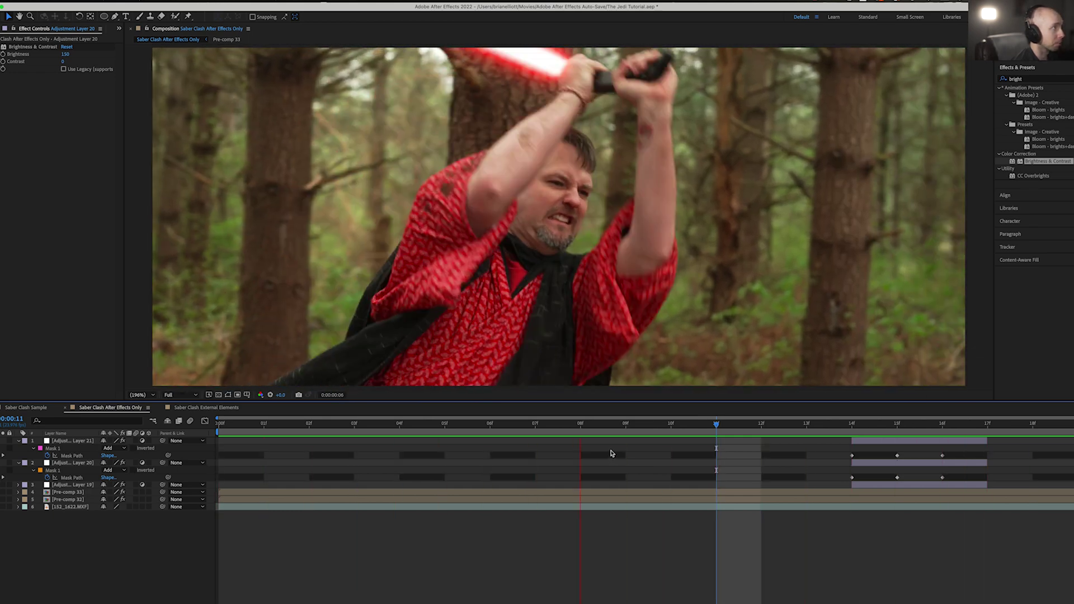
pyautogui.press('space')
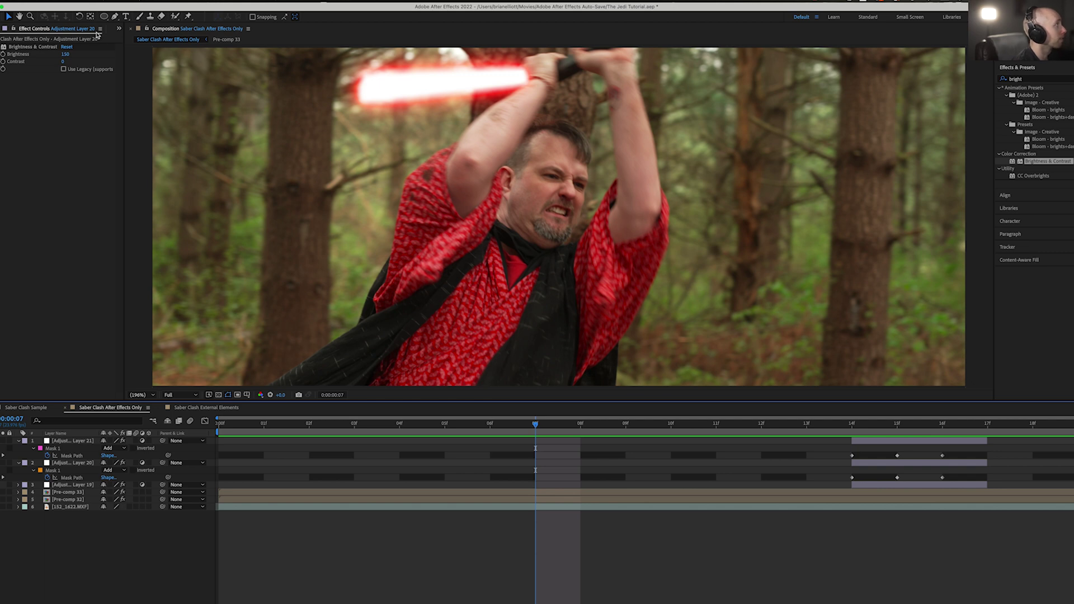
# Add the FireCracker_12.mov clip as the uppermost layer, with its start at frame 14.
pyautogui.click(117, 32)
pyautogui.click(137, 43)
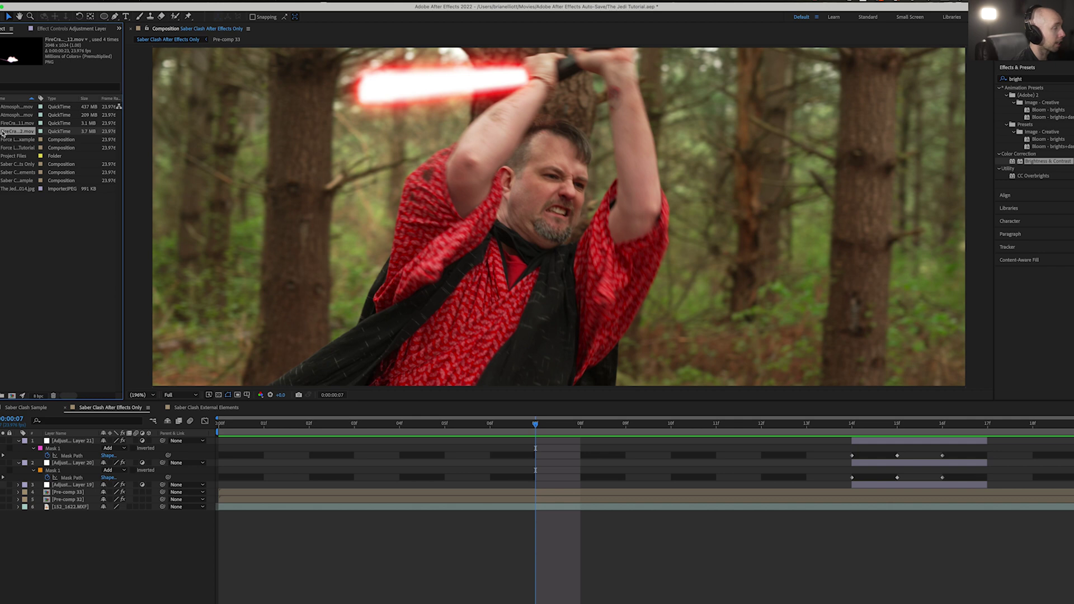
pyautogui.moveTo(5, 135); pyautogui.dragTo(442, 229)
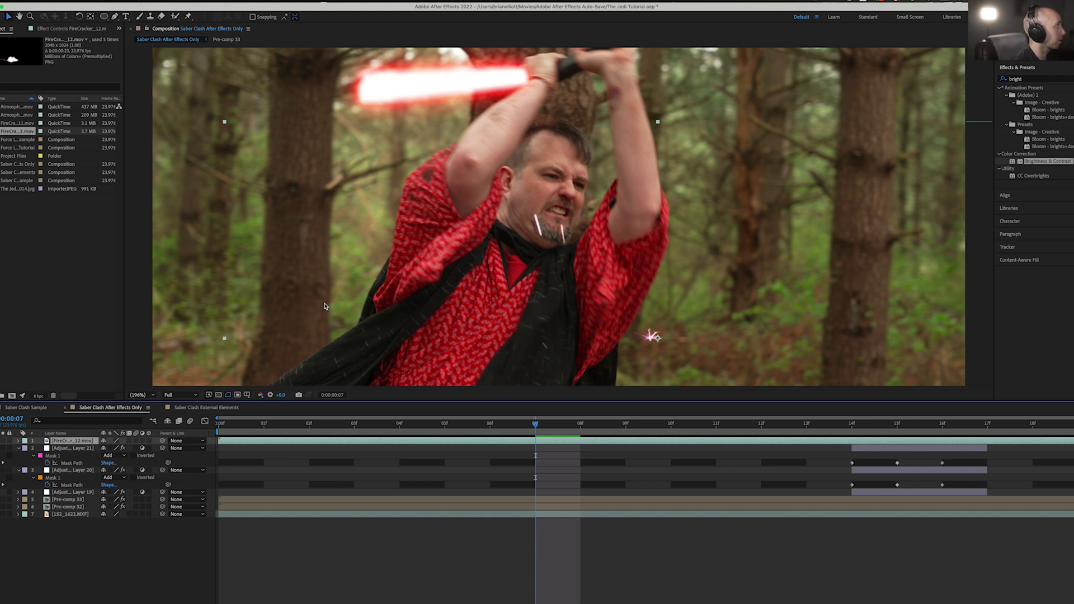
pyautogui.moveTo(234, 442); pyautogui.dragTo(874, 447)
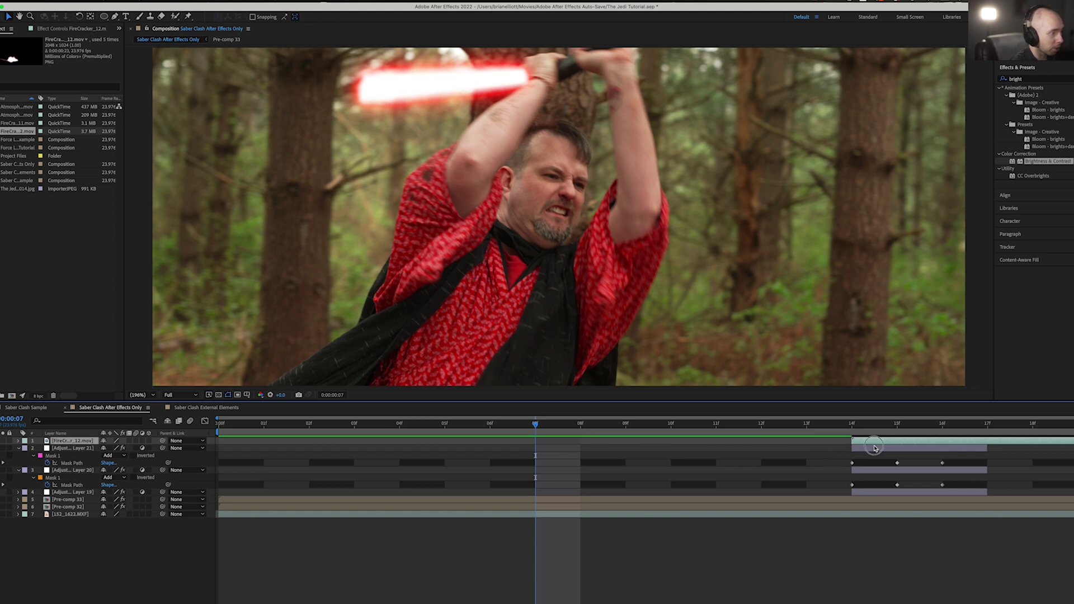
pyautogui.click(851, 424)
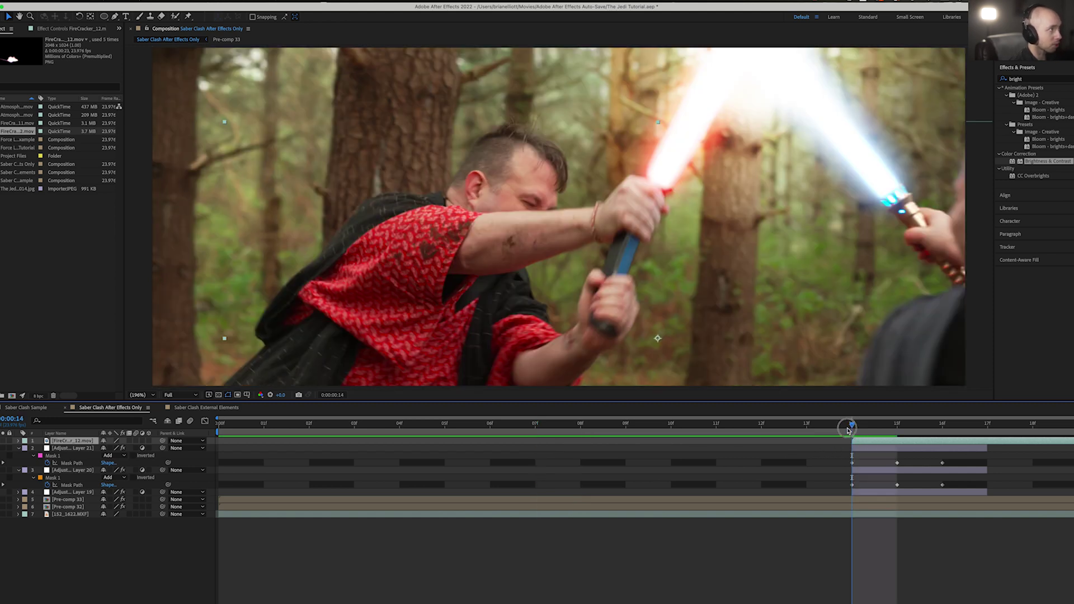
# Scale the FireCracker clip to 80%.
pyautogui.press('s')
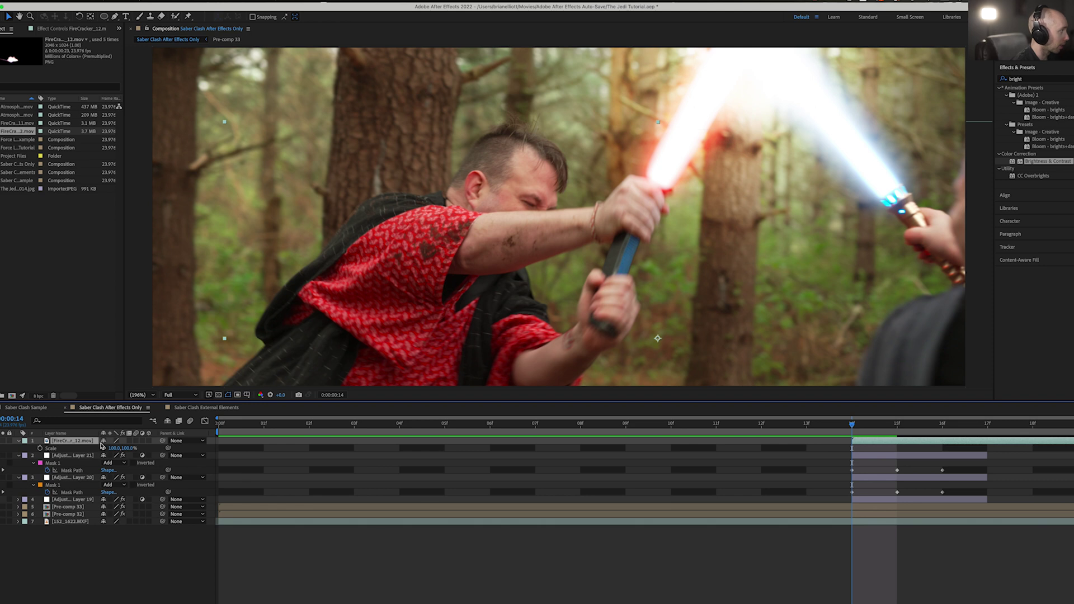
pyautogui.click(111, 447)
pyautogui.write('80')
pyautogui.press('Return')
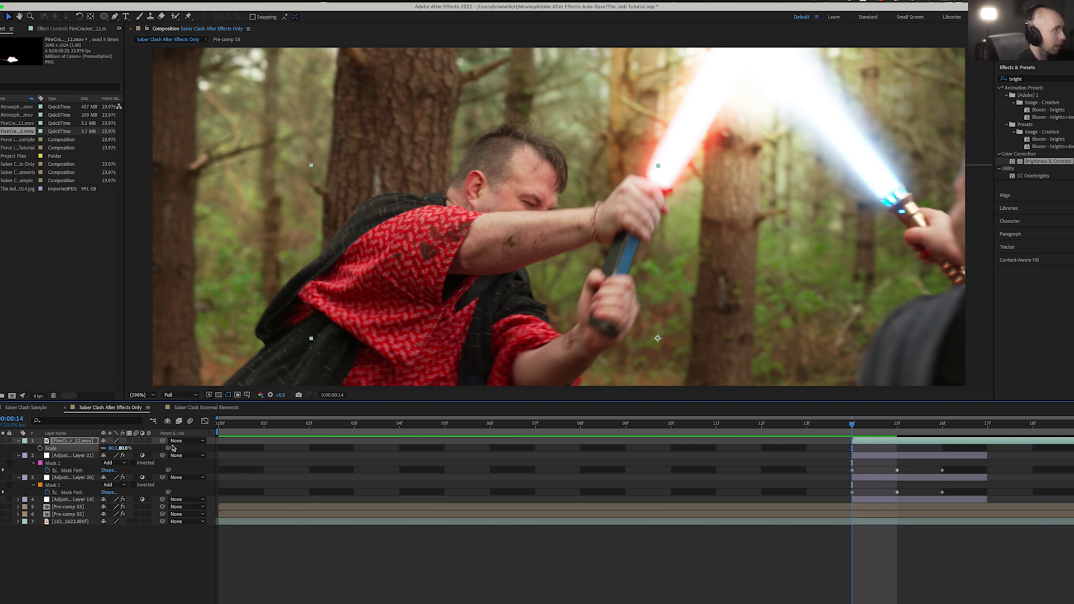
# Move the FireCracker clip up so that its burst sits over the crossing of the two blades.
pyautogui.press(',')
pyautogui.press(',')
pyautogui.press(',')
pyautogui.press(',')
pyautogui.moveTo(631, 287); pyautogui.dragTo(660, 222)
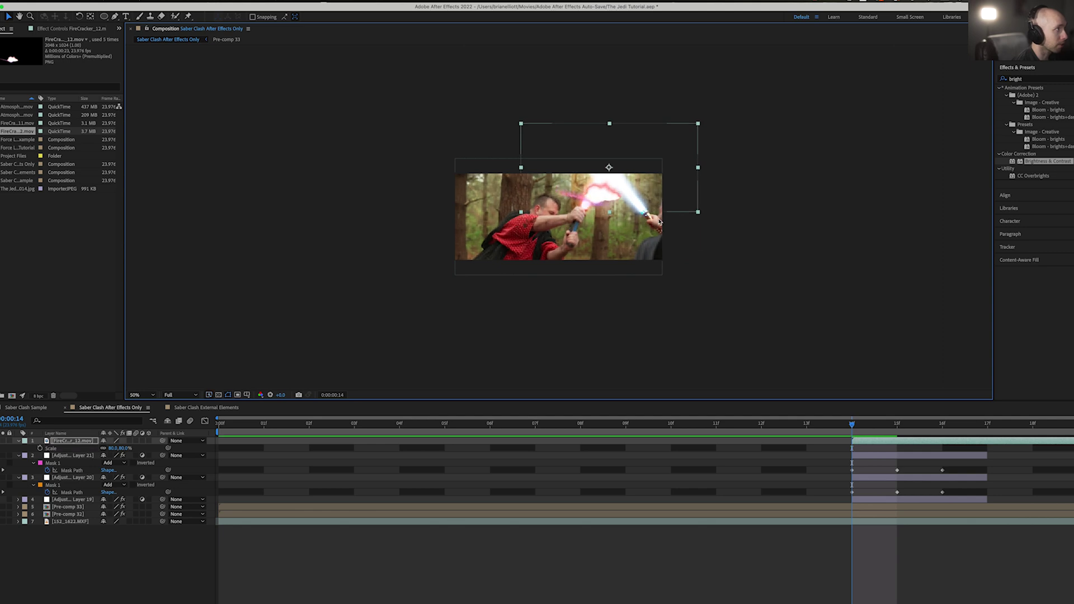
pyautogui.press('.')
pyautogui.press('.')
# Rotate the FireCracker clip to -80° so the sparks shoot downward, and realign its burst with the blade crossing.
pyautogui.press('r')
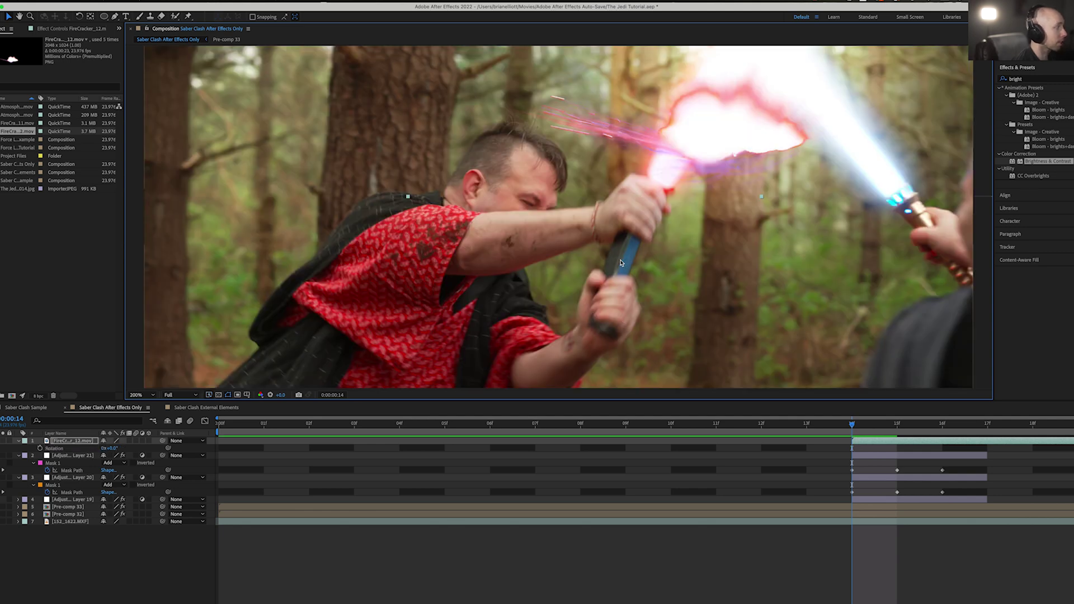
pyautogui.moveTo(114, 450); pyautogui.dragTo(83, 452)
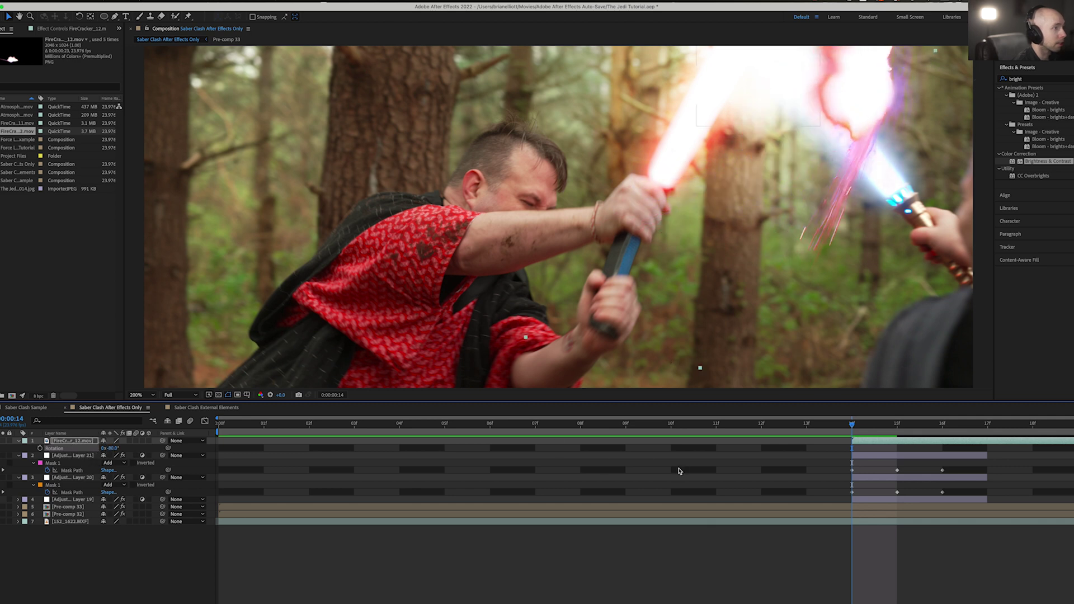
pyautogui.moveTo(873, 429)
pyautogui.mouseDown()
pyautogui.moveTo(892, 429)
pyautogui.moveTo(857, 433)
pyautogui.mouseUp()
pyautogui.moveTo(871, 102); pyautogui.dragTo(767, 104)
# Set the FireCracker layer's blending mode to Screen.
pyautogui.rightClick(870, 438)
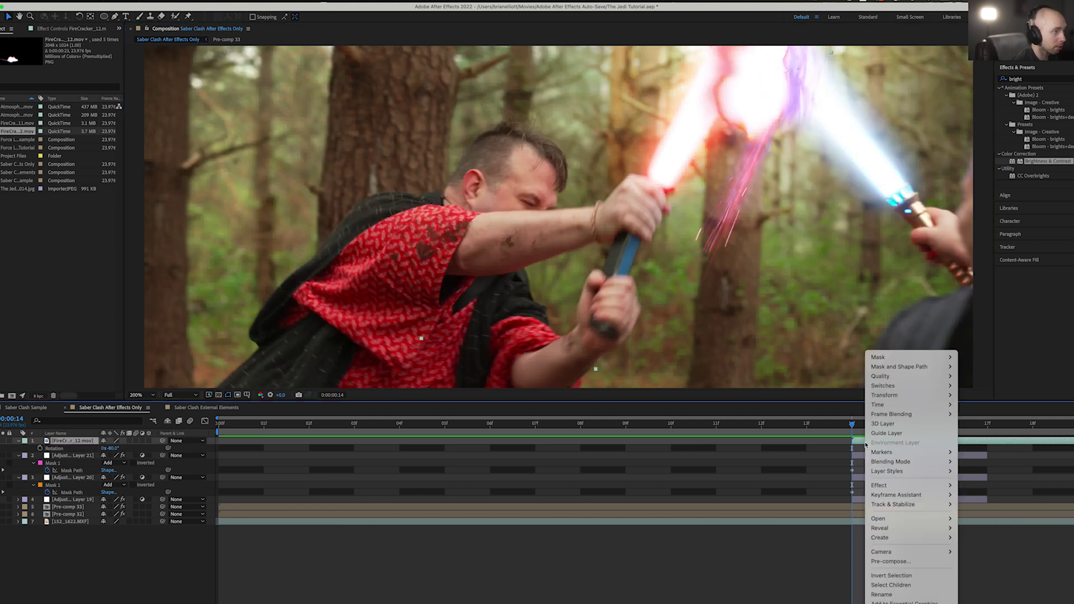
pyautogui.moveTo(899, 464)
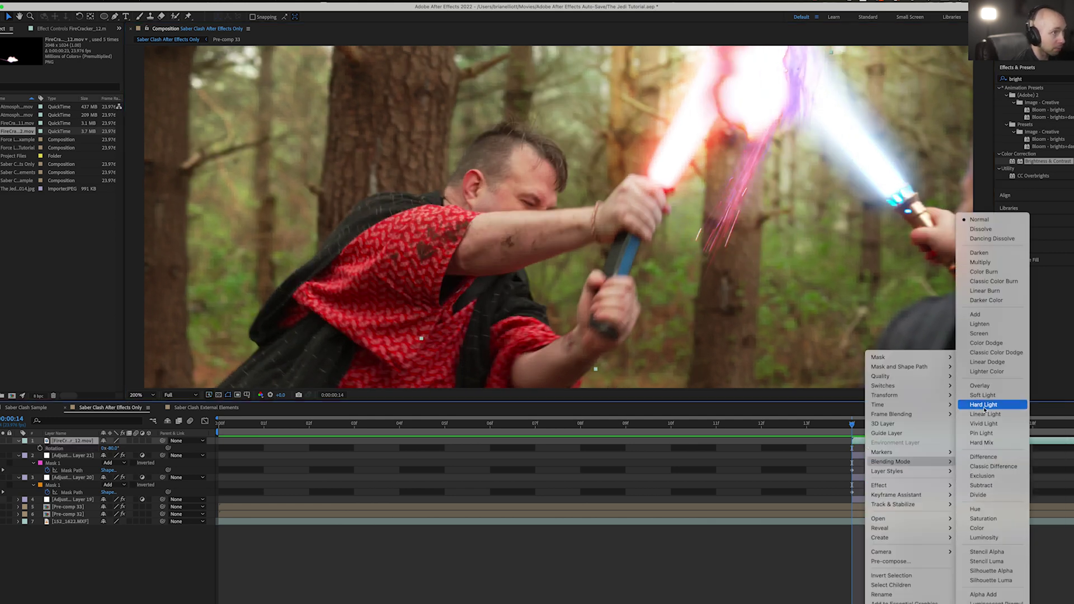
pyautogui.click(977, 334)
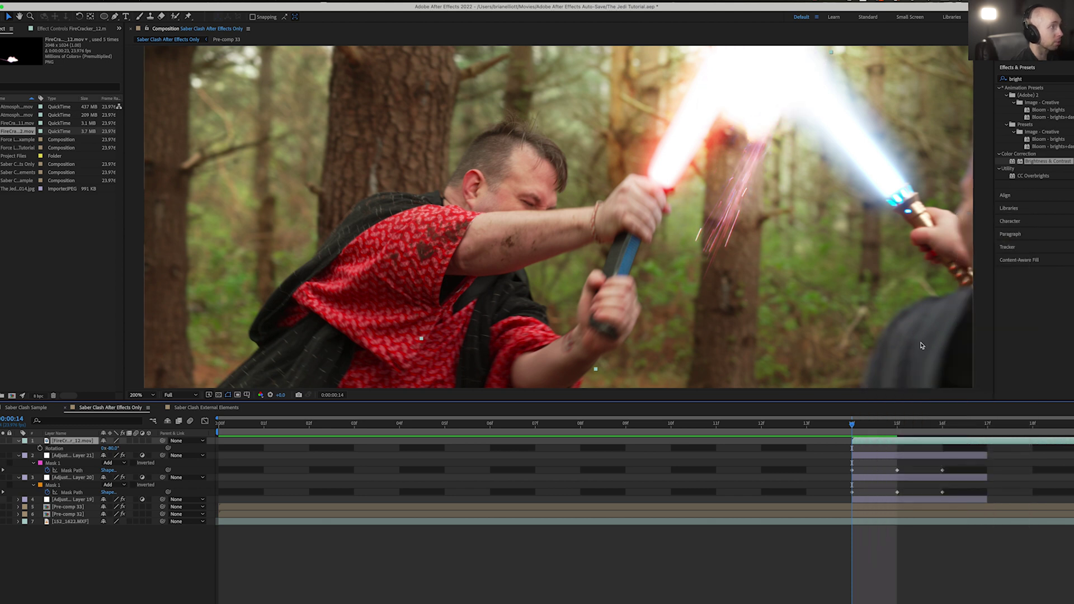
# Play back the clash from frame 13 and examine the sparks up close at frame 14.
pyautogui.click(828, 428)
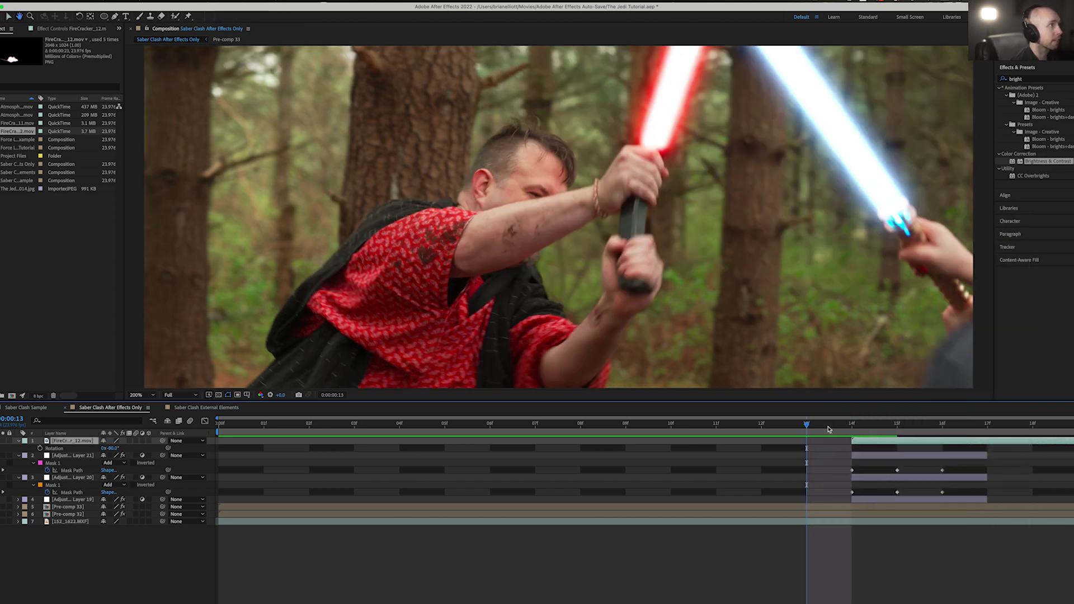
pyautogui.press('space')
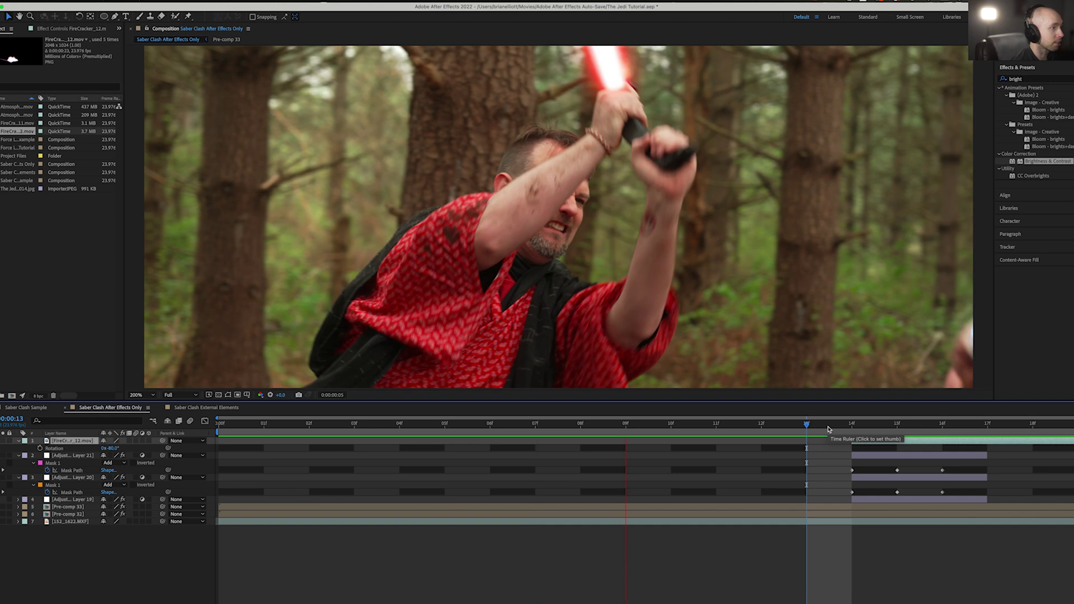
pyautogui.press('space')
pyautogui.click(851, 430)
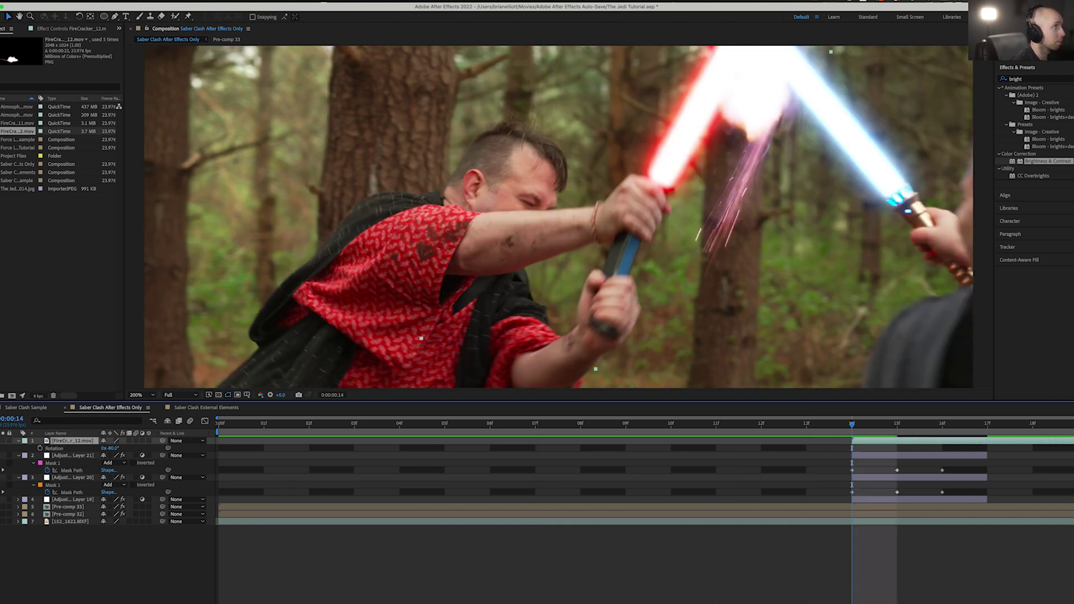
pyautogui.press('.')
pyautogui.press('.')
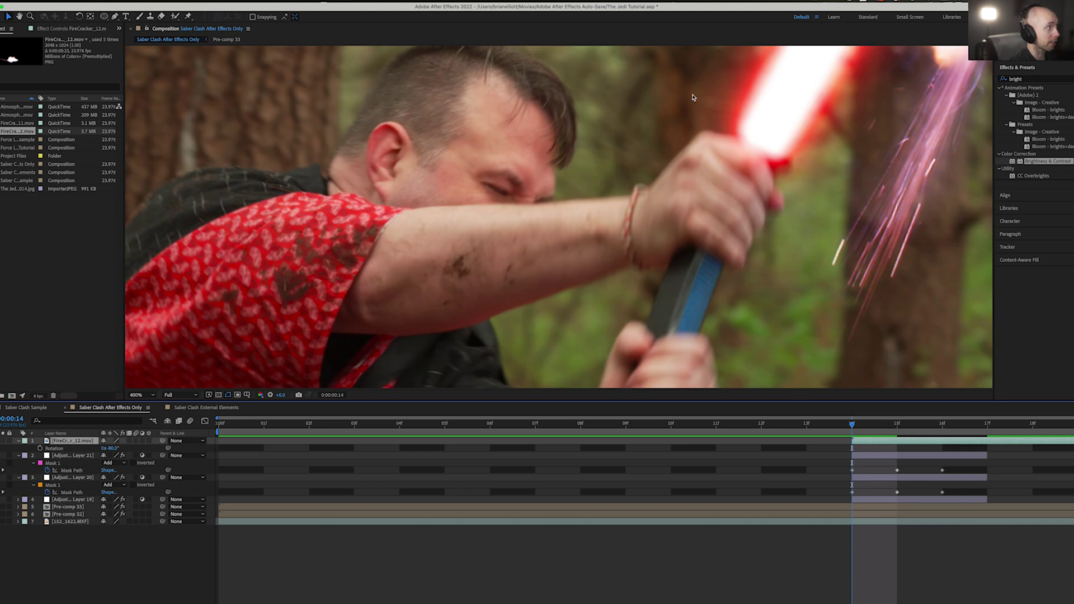
pyautogui.press(',')
pyautogui.press(',')
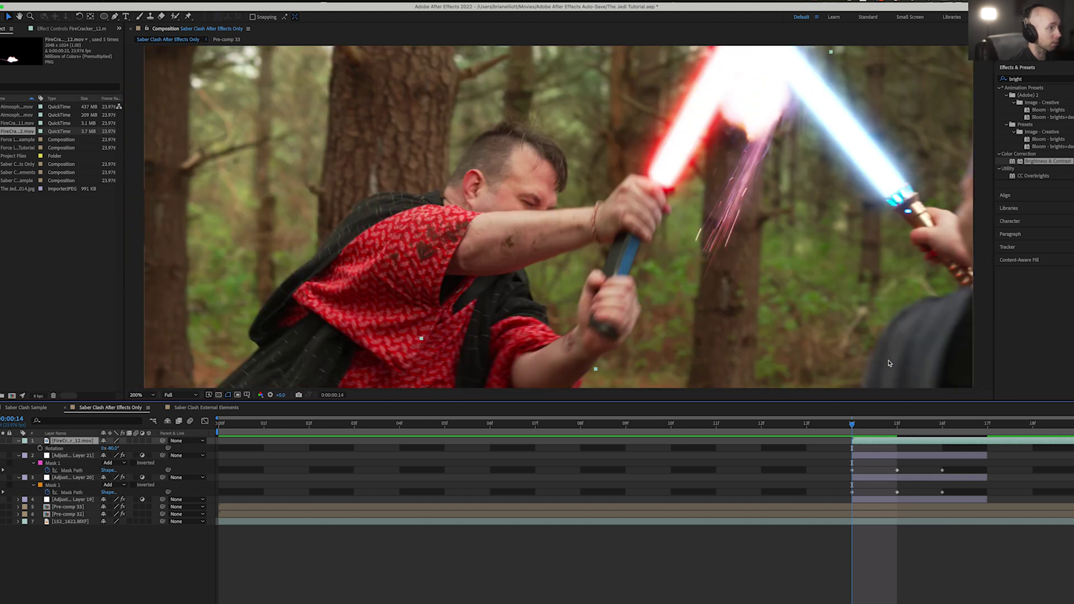
pyautogui.press('pageup')
pyautogui.press('space')
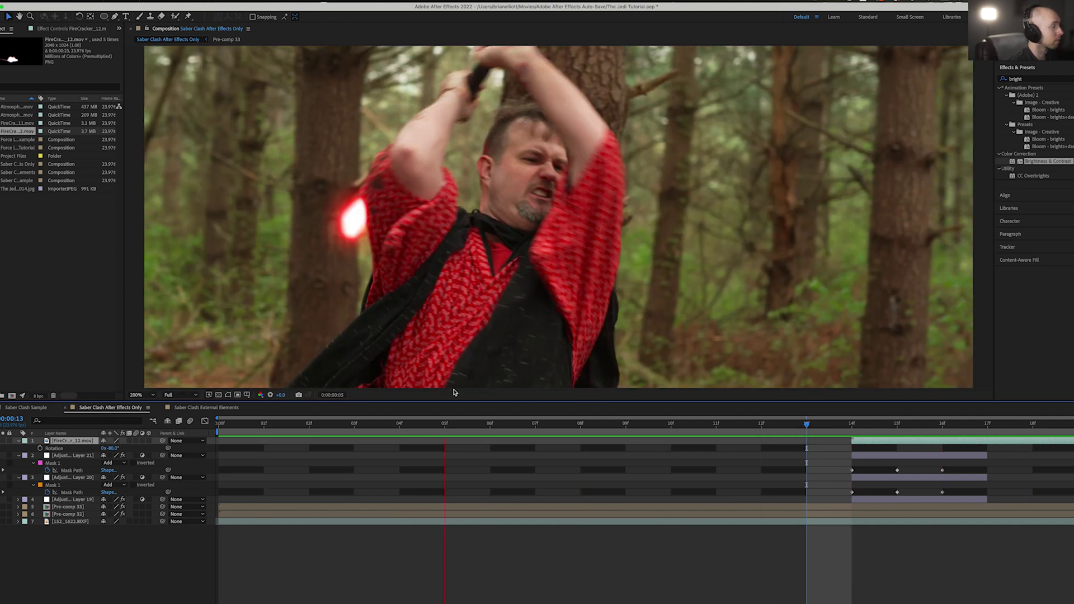
pyautogui.press('space')
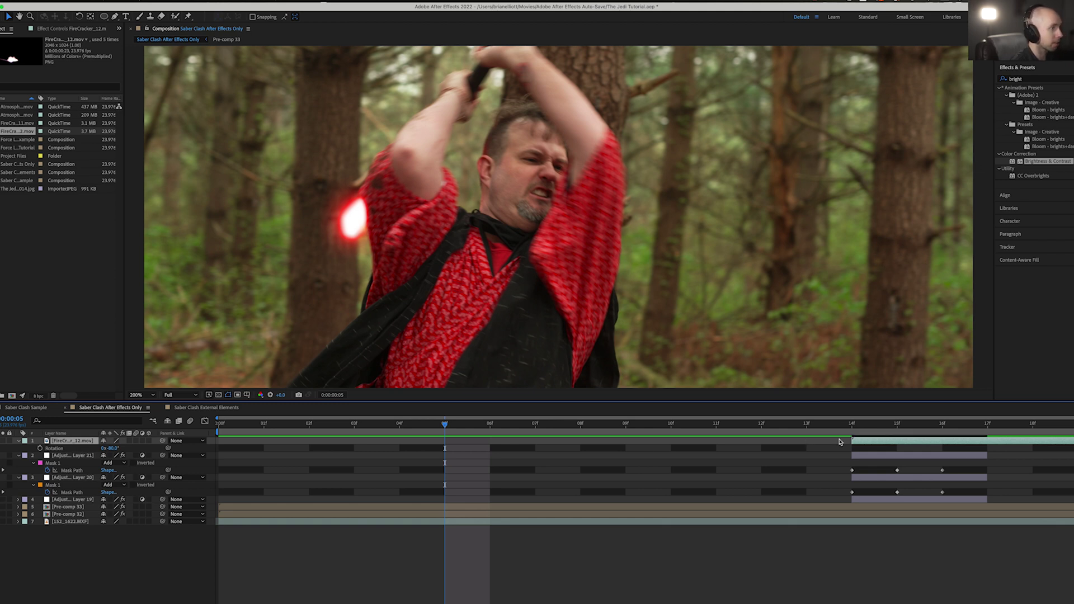
pyautogui.click(806, 425)
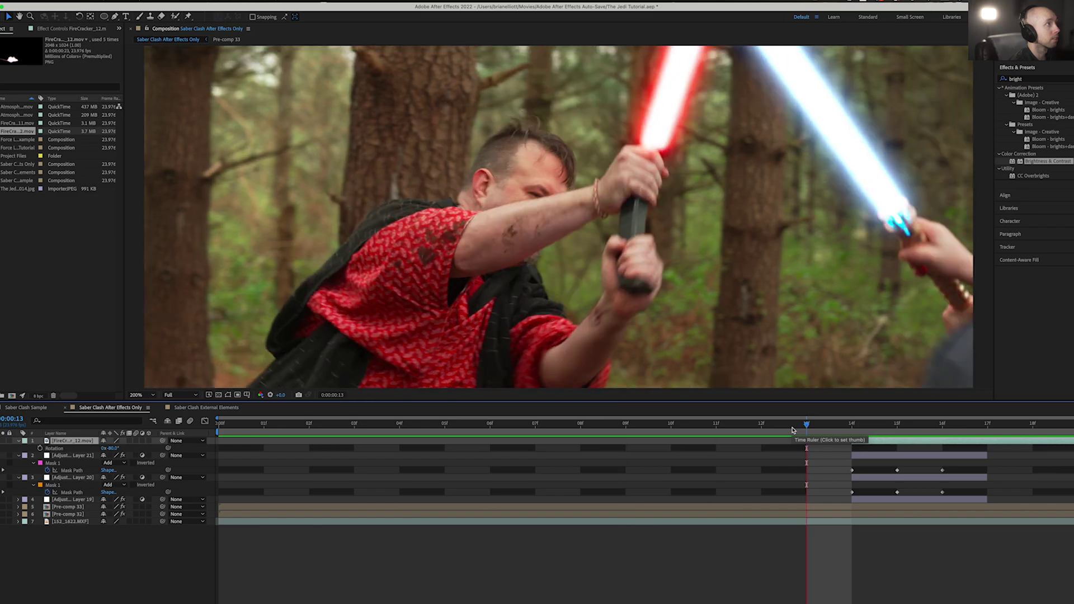